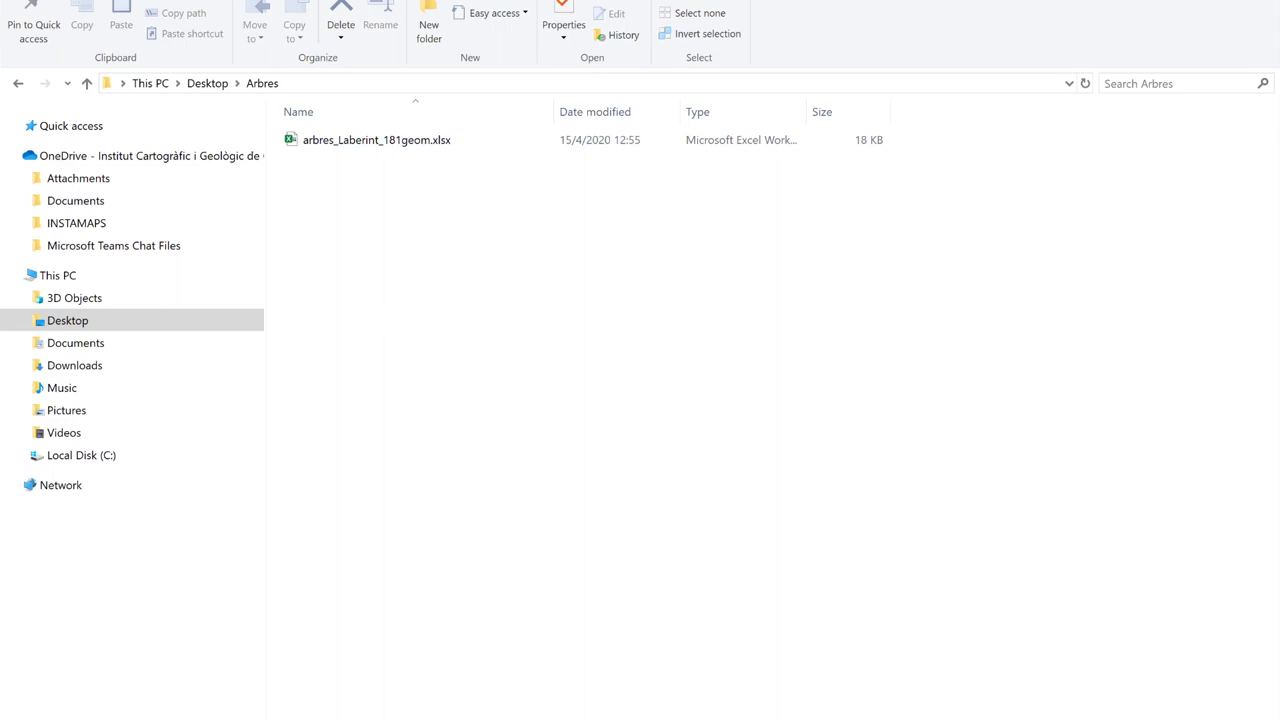
Open the OneDrive folder in File Explorer through a Windows search for 'one'.
key("super")
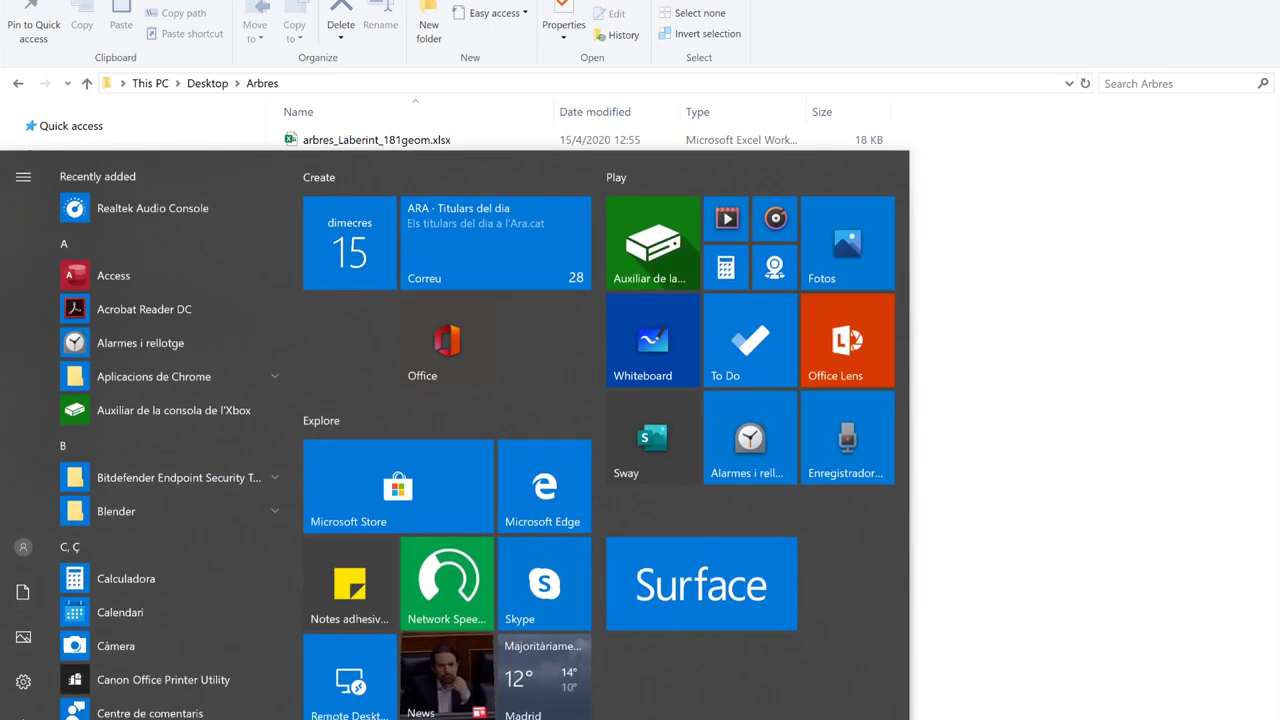
type("one")
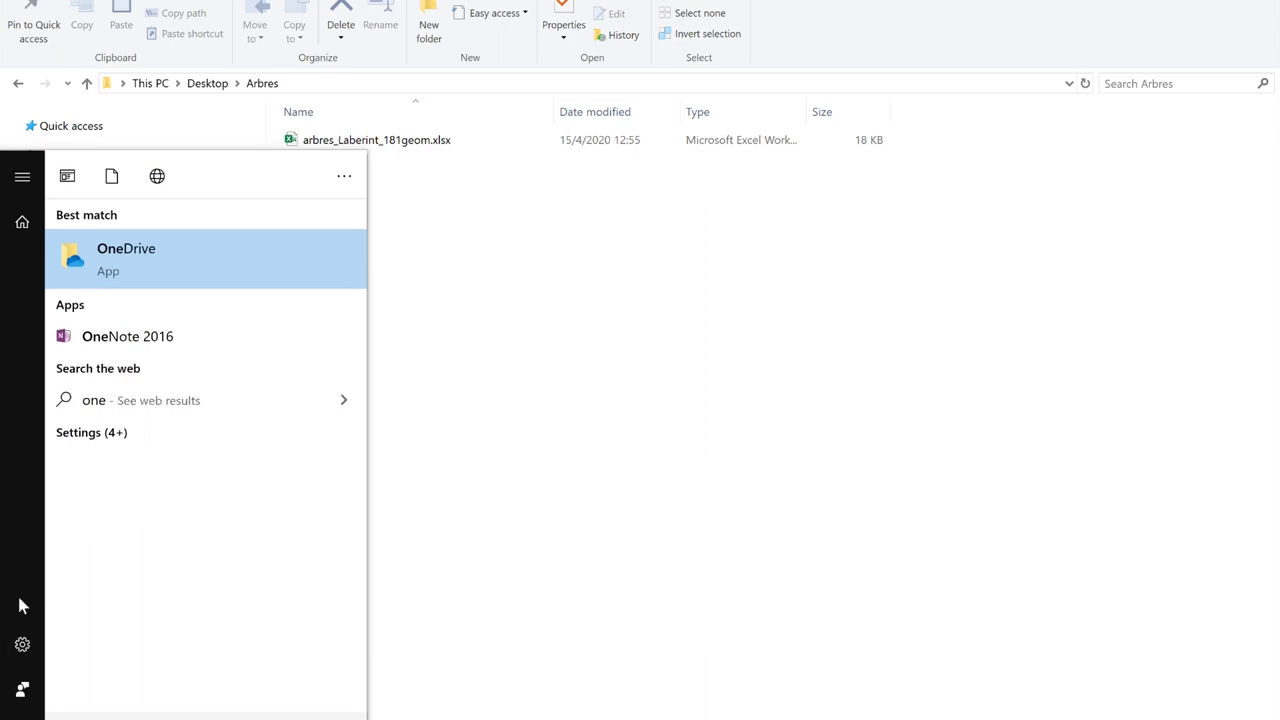
left_click(198, 250)
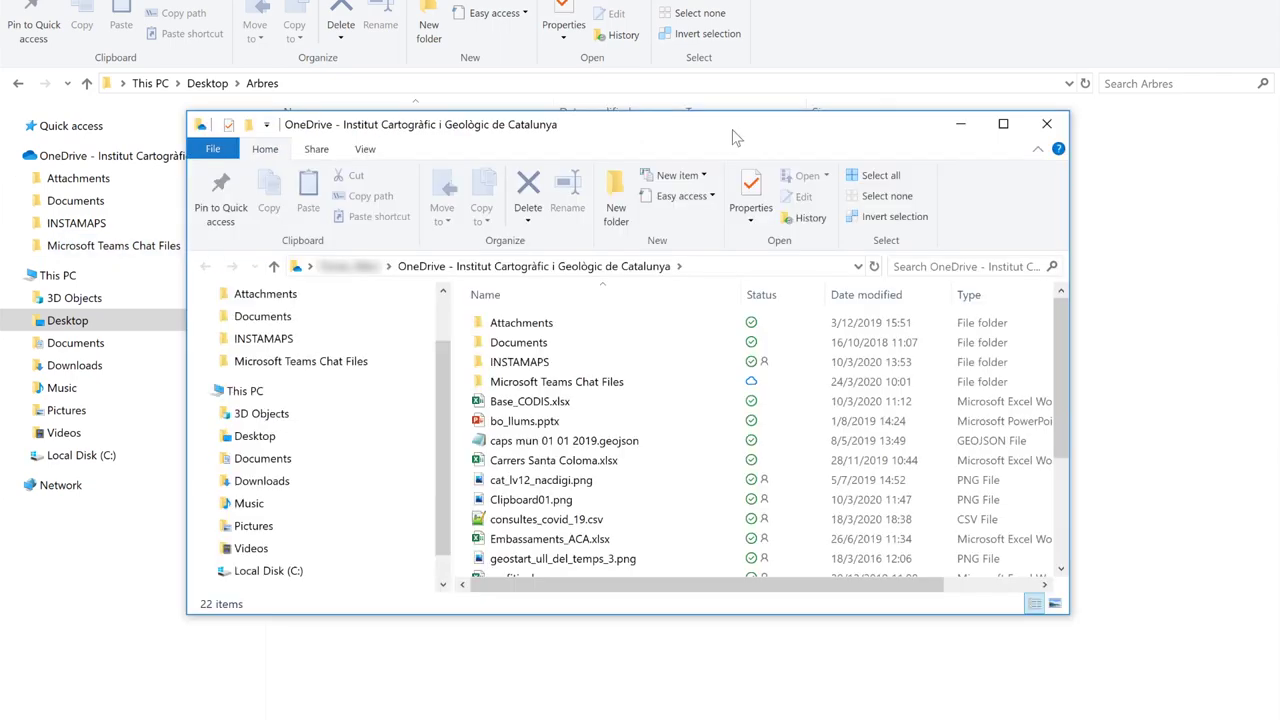
Create a new folder named arbrat and open it in a separate window.
left_click(616, 200)
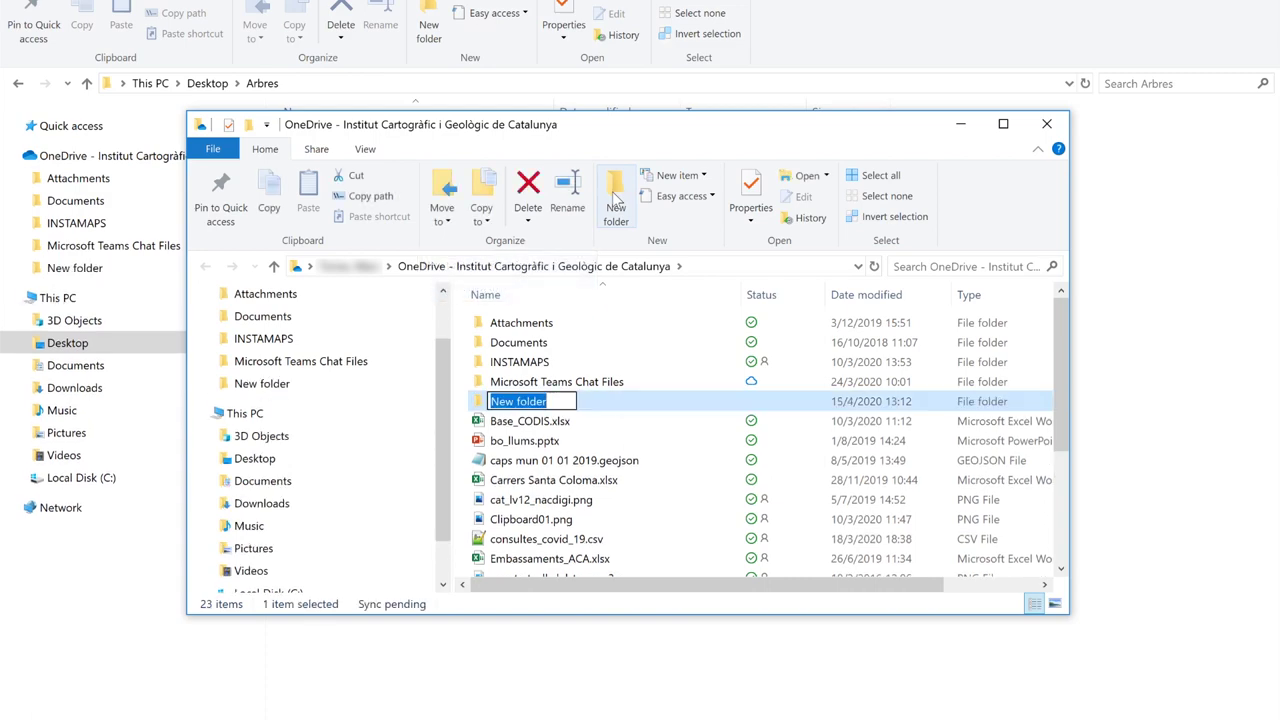
type("arbr")
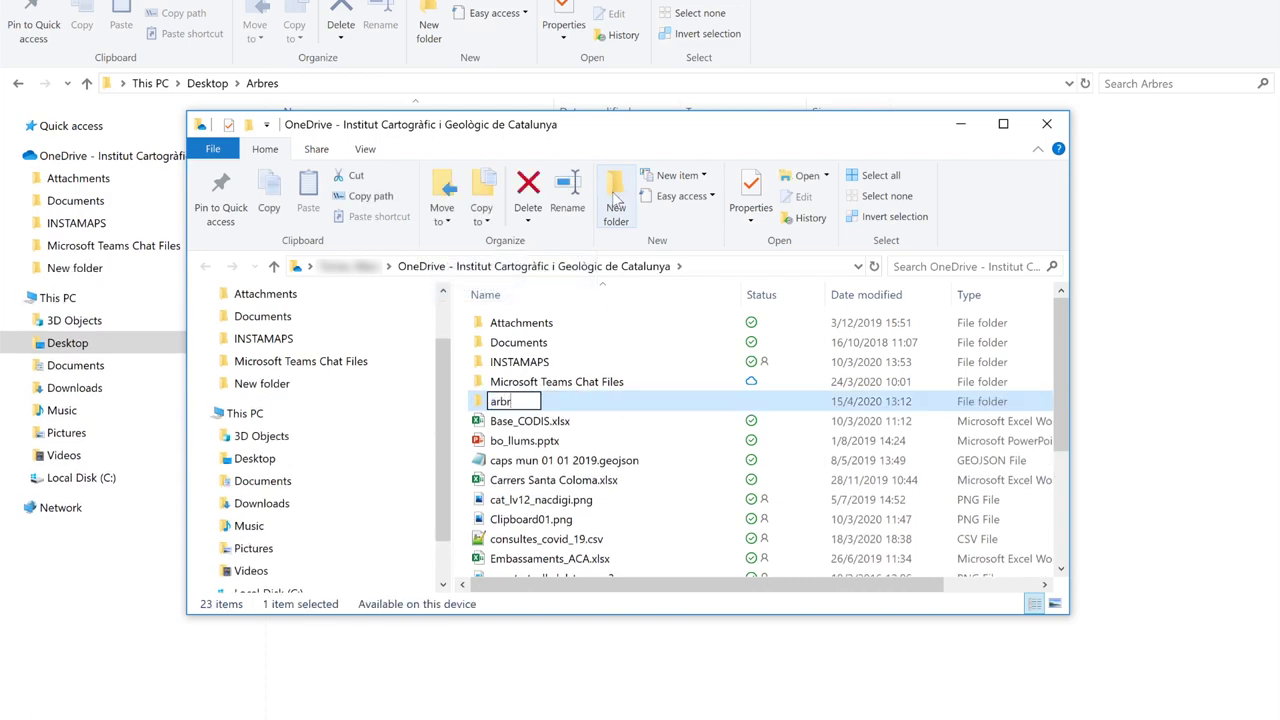
type("at")
key("Return")
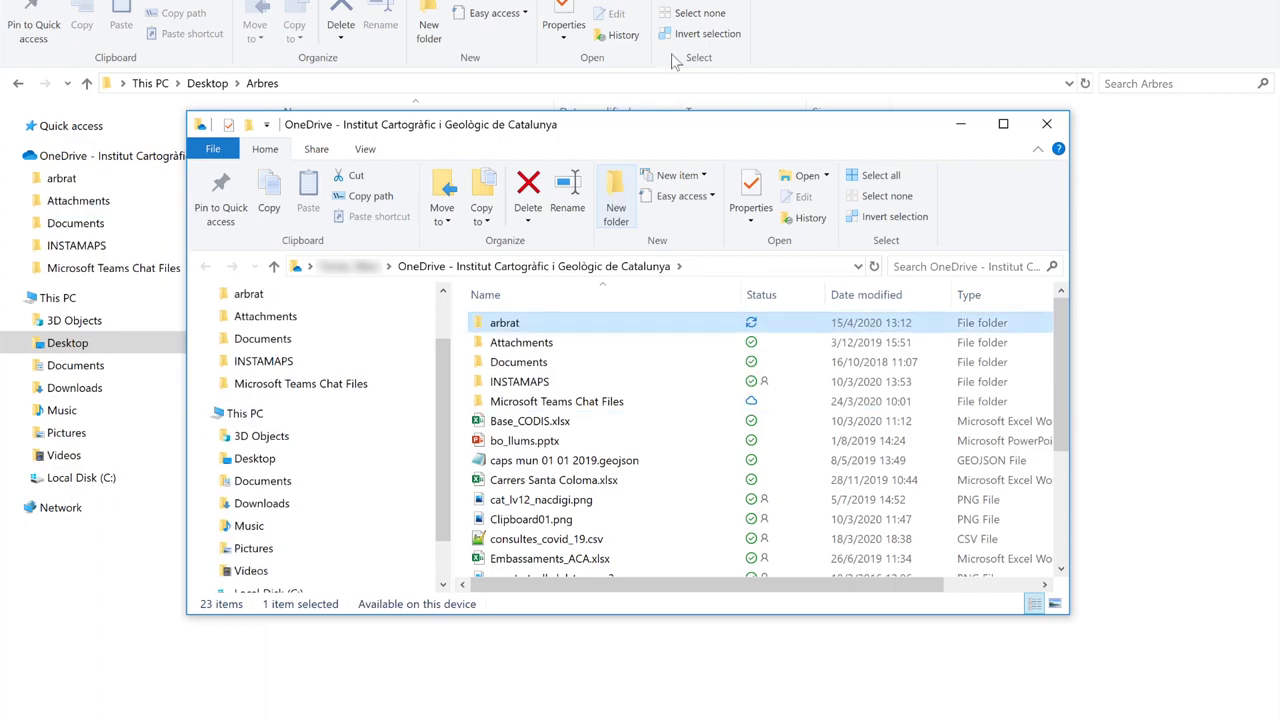
double_click(563, 327)
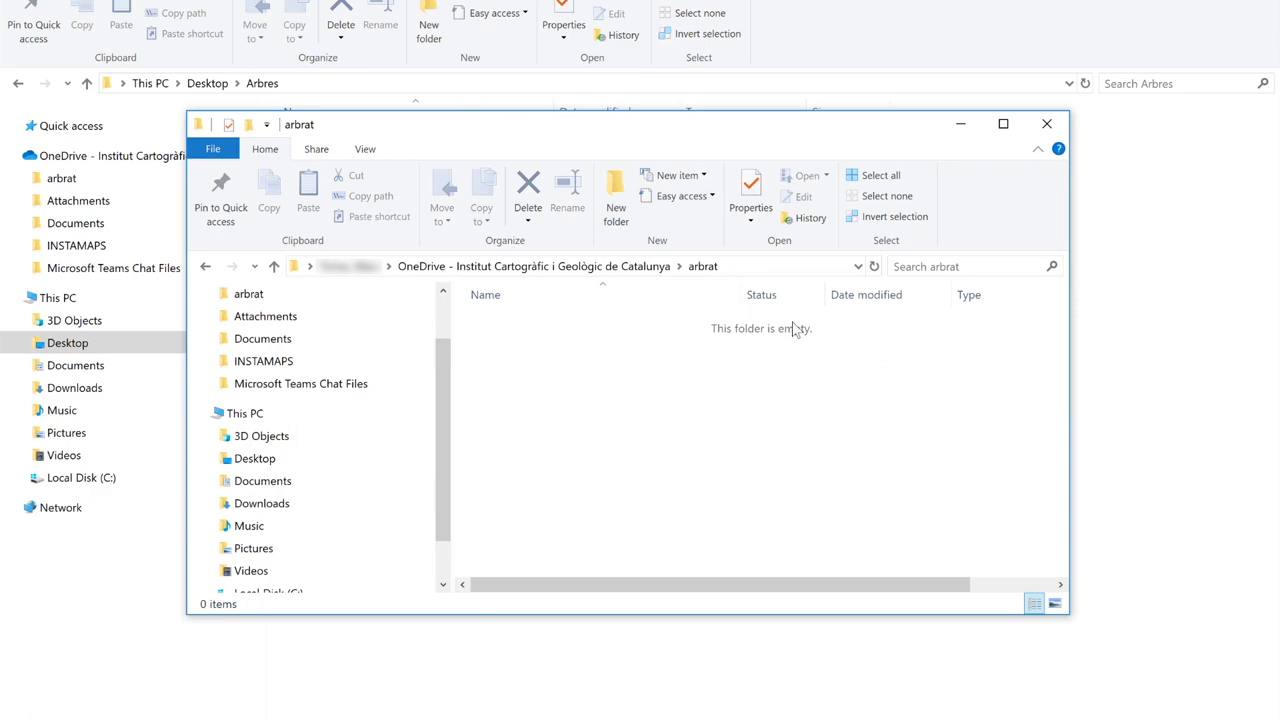
left_click_drag(724, 126, 798, 217)
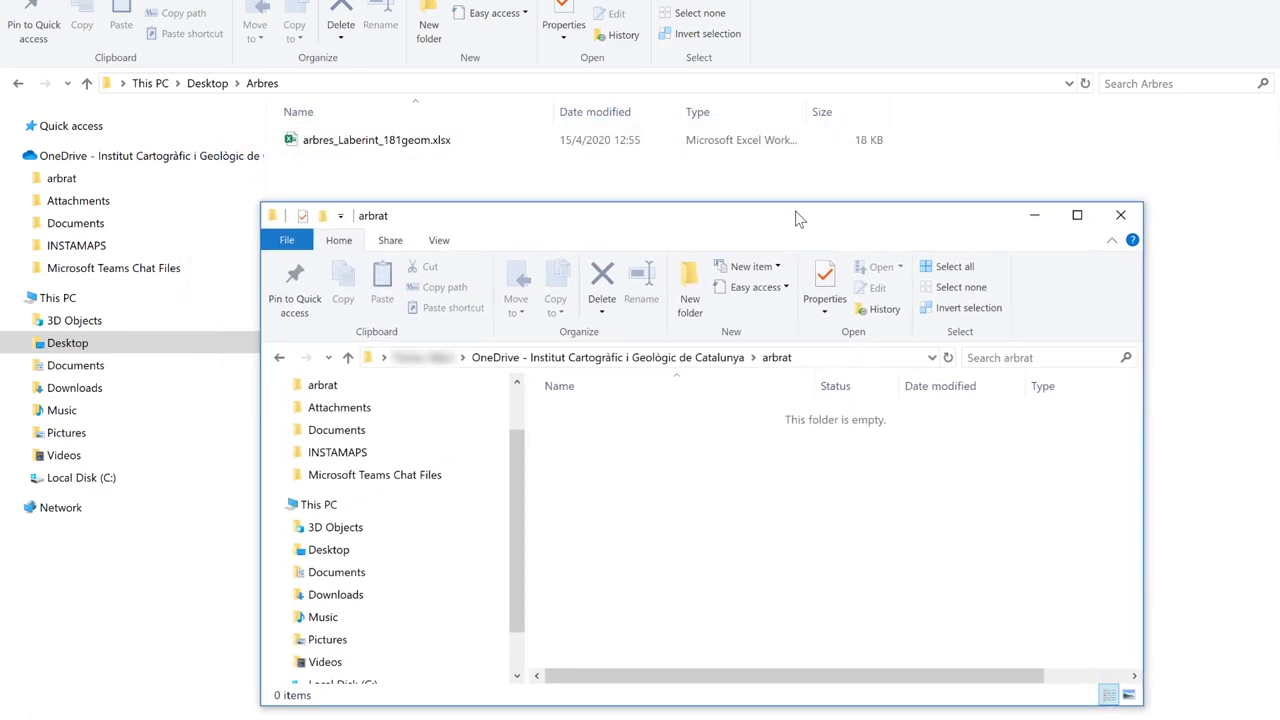
Copy arbres_Laberint_181geom.xlsx from Arbres and paste it into the empty arbrat folder.
right_click(388, 142)
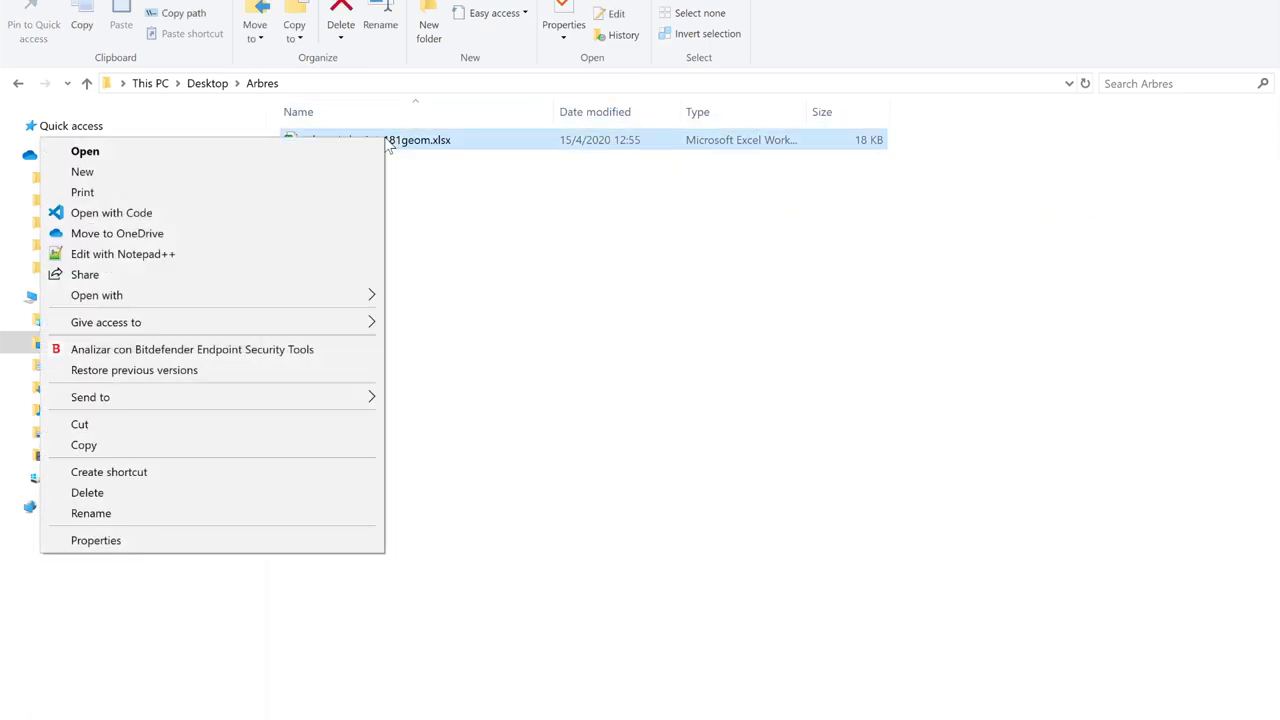
left_click(118, 445)
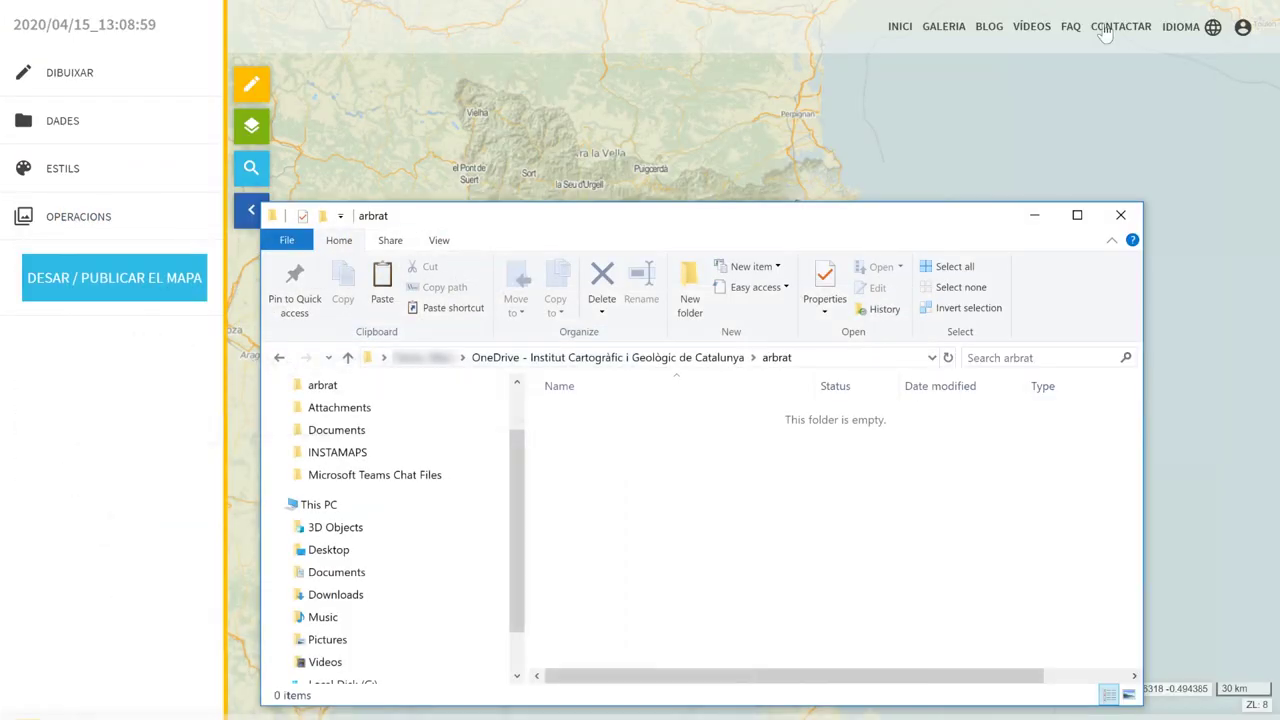
right_click(660, 532)
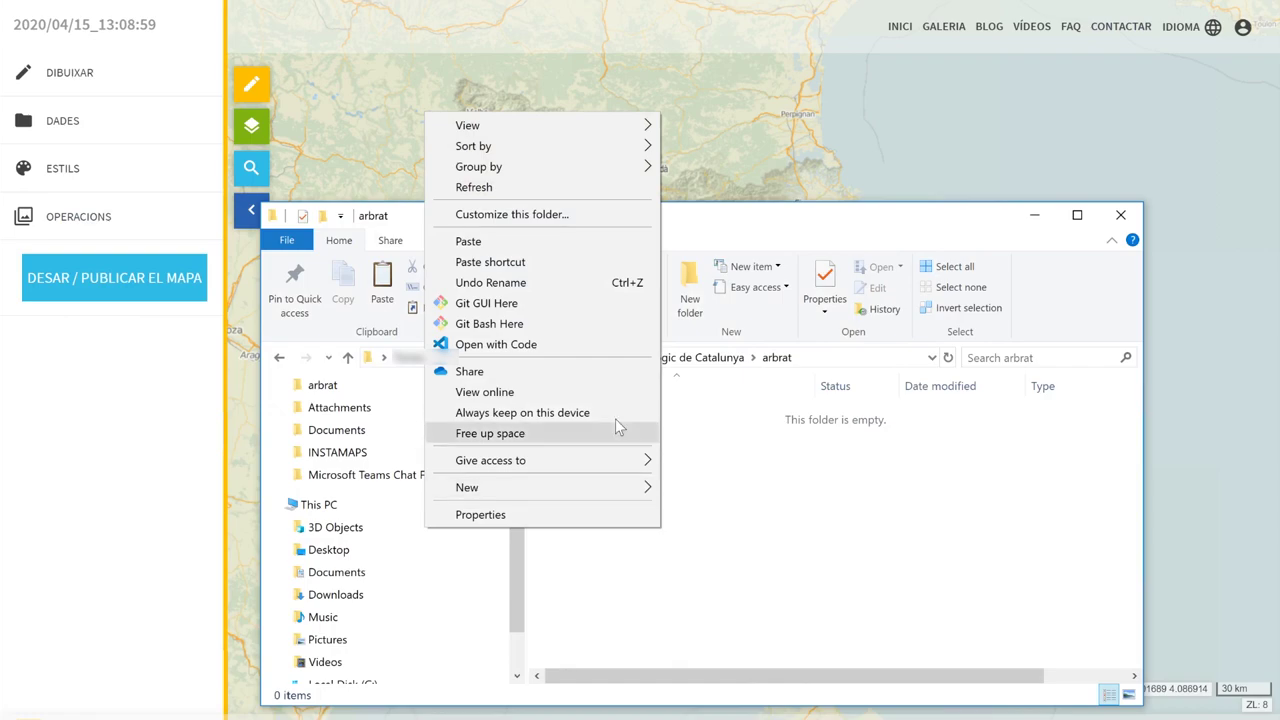
left_click(539, 241)
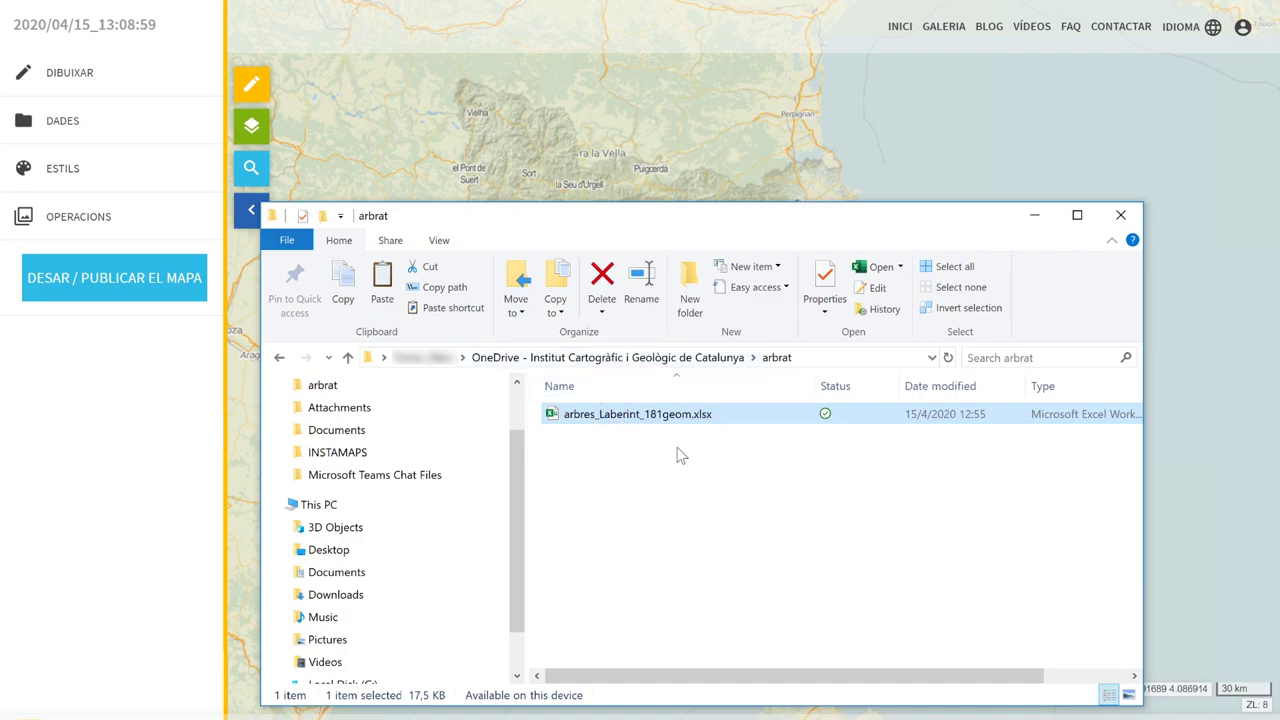
Set the spreadsheet's share link to 'Anyone with the link' and apply it.
right_click(631, 418)
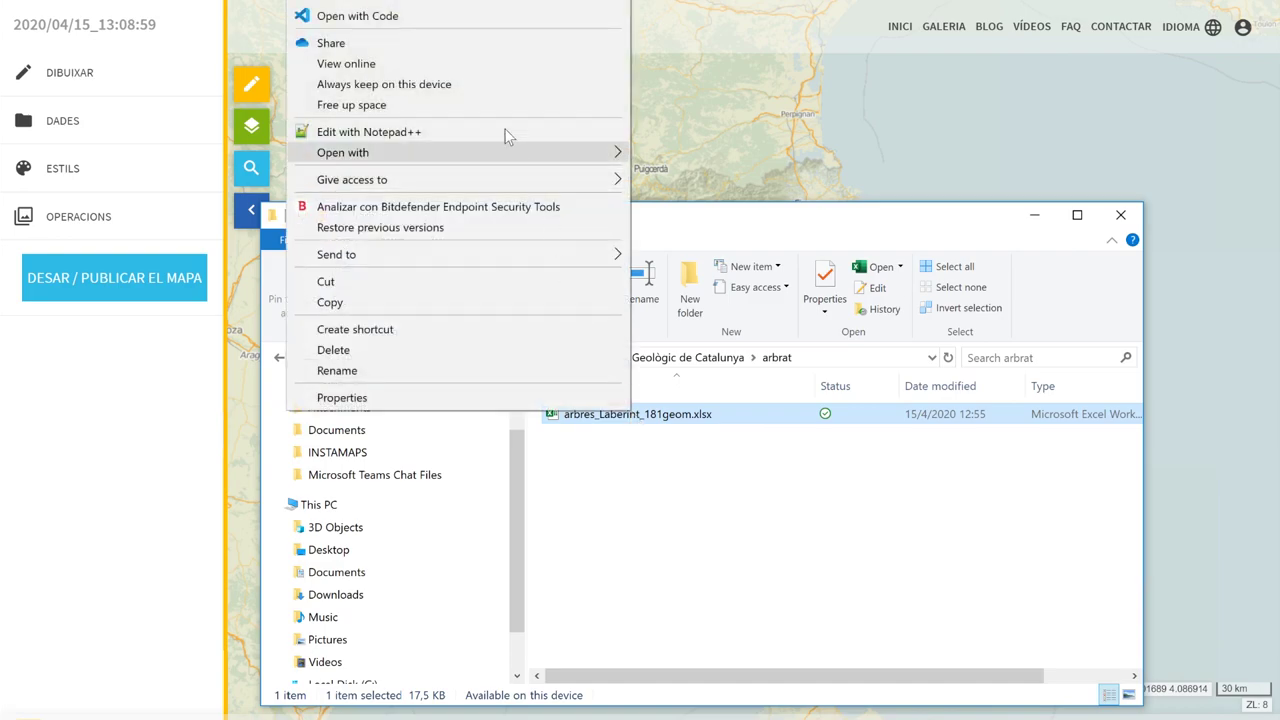
left_click(464, 41)
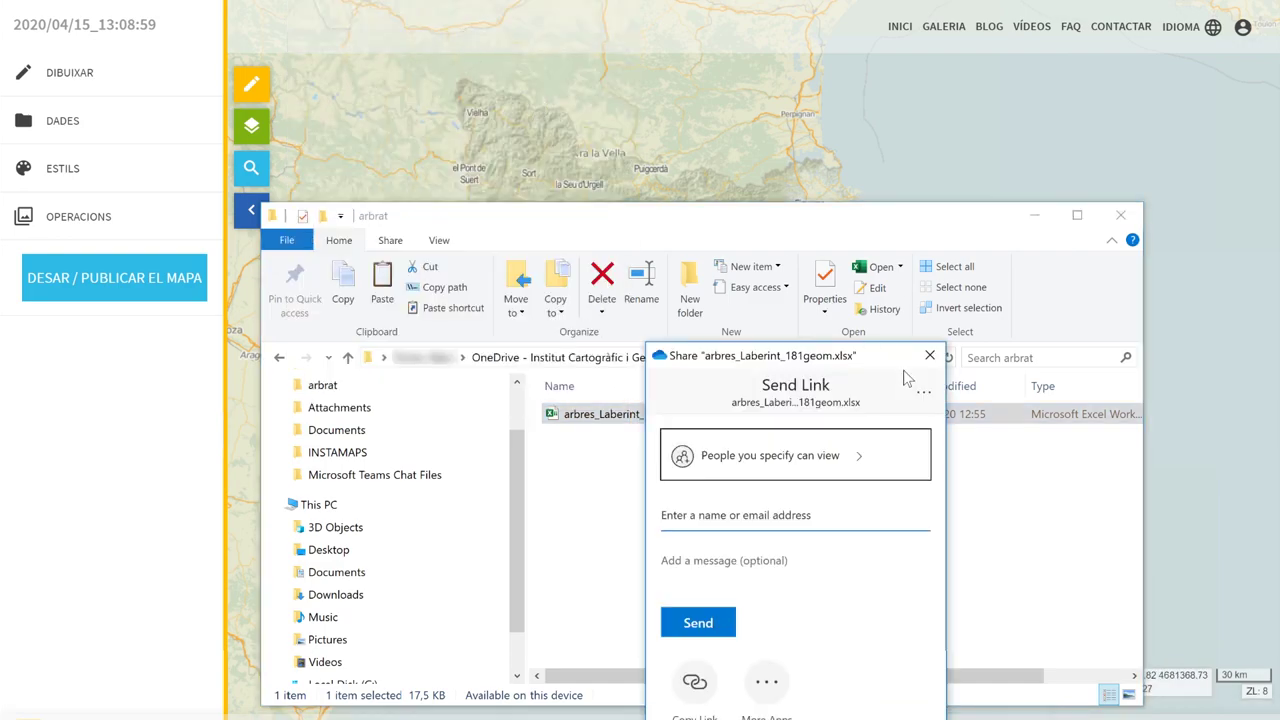
left_click(828, 466)
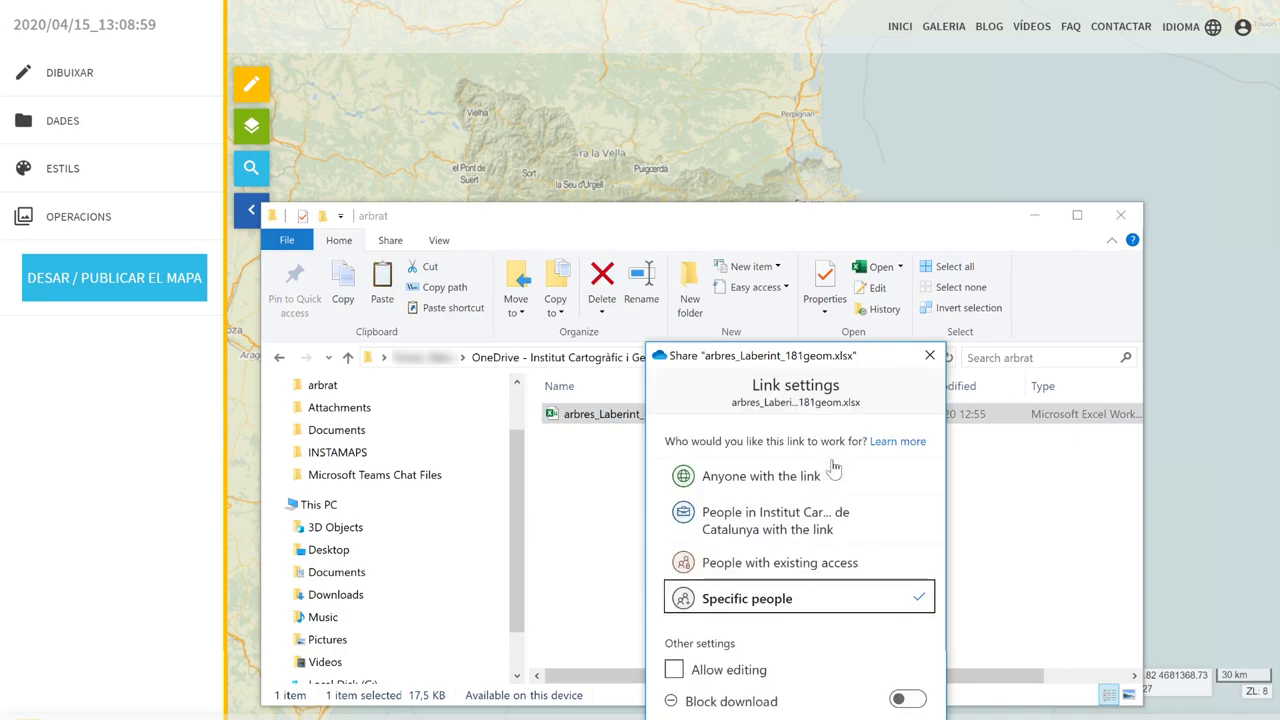
left_click(759, 487)
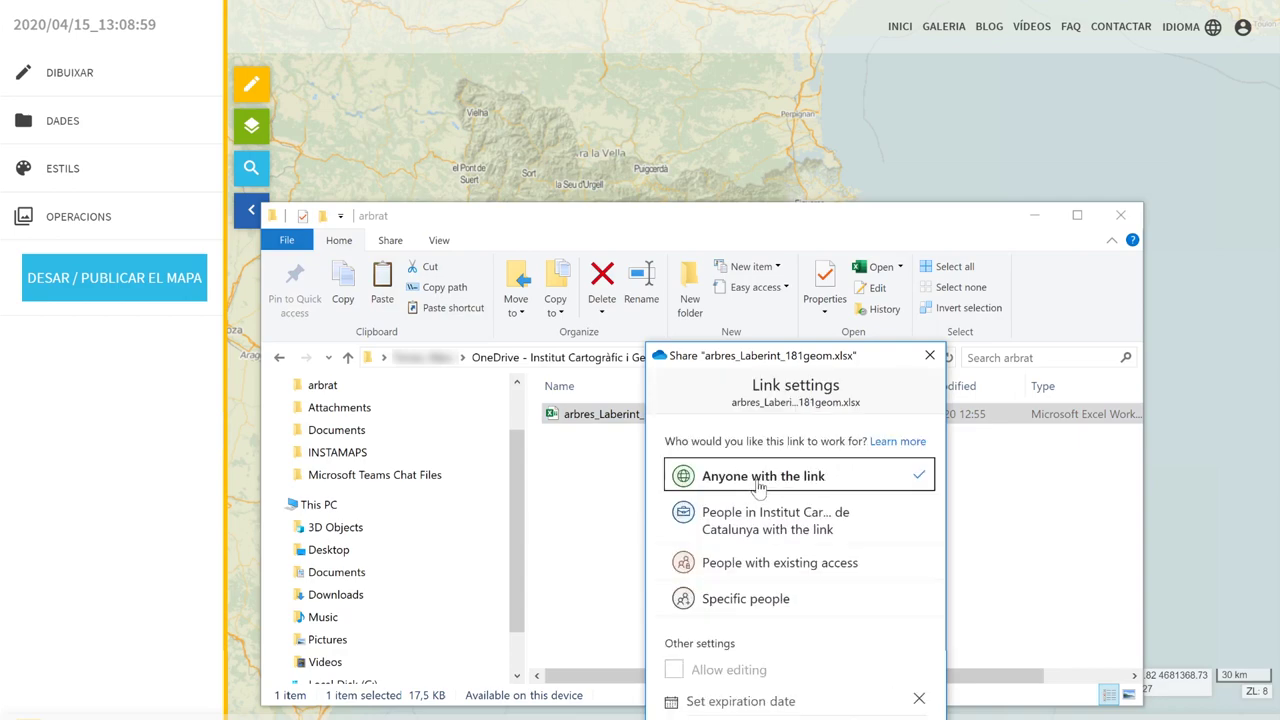
left_click_drag(878, 355, 875, 245)
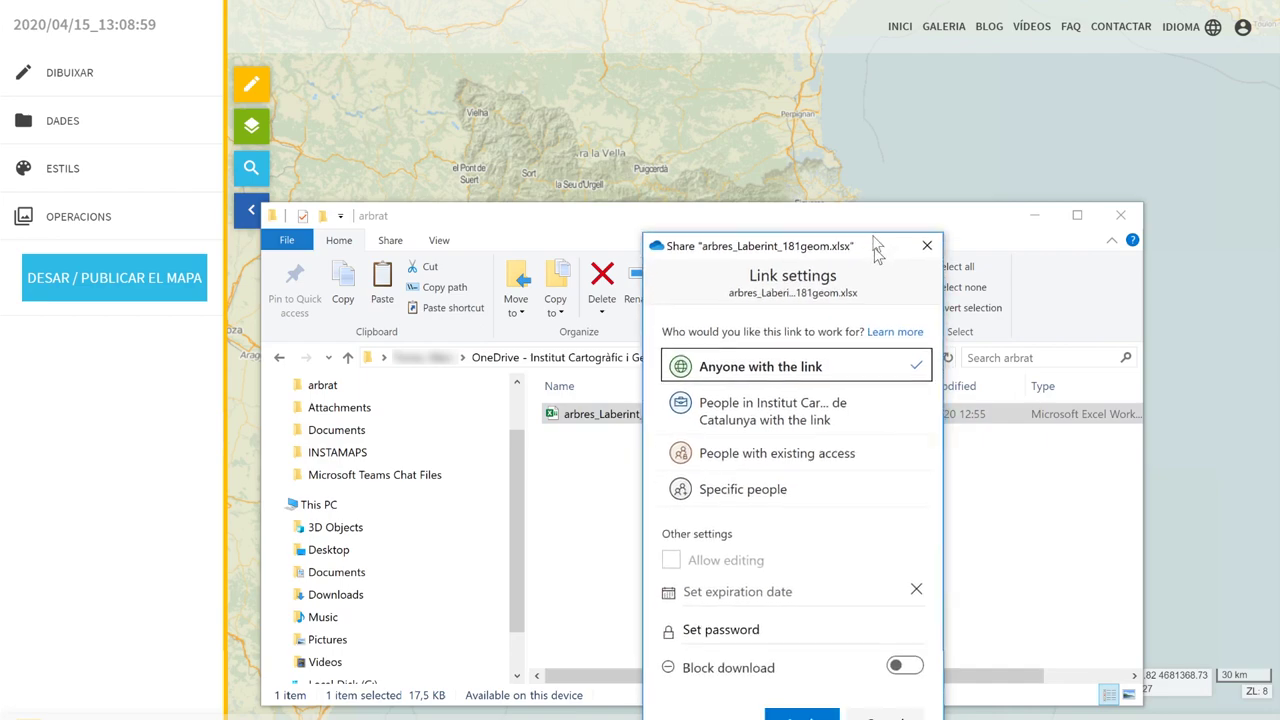
left_click(766, 584)
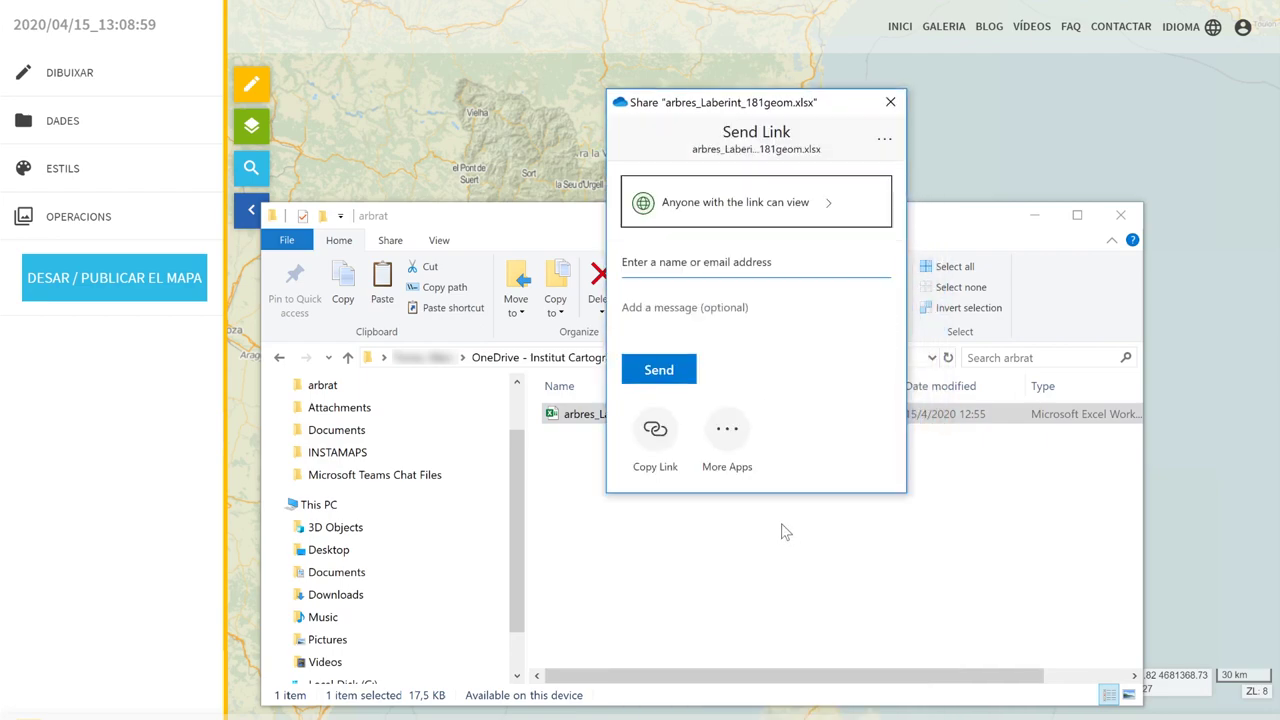
Copy the share link and close the dialog and Explorer window.
left_click(655, 432)
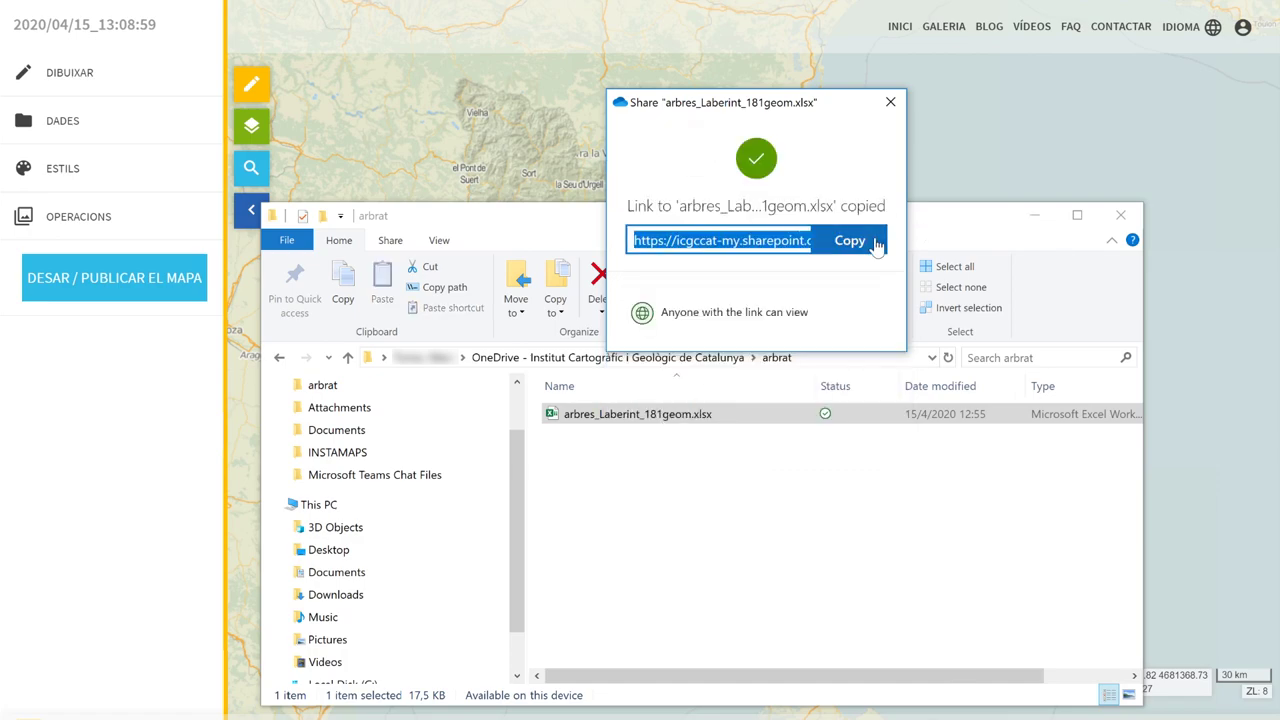
left_click(890, 102)
left_click(829, 132)
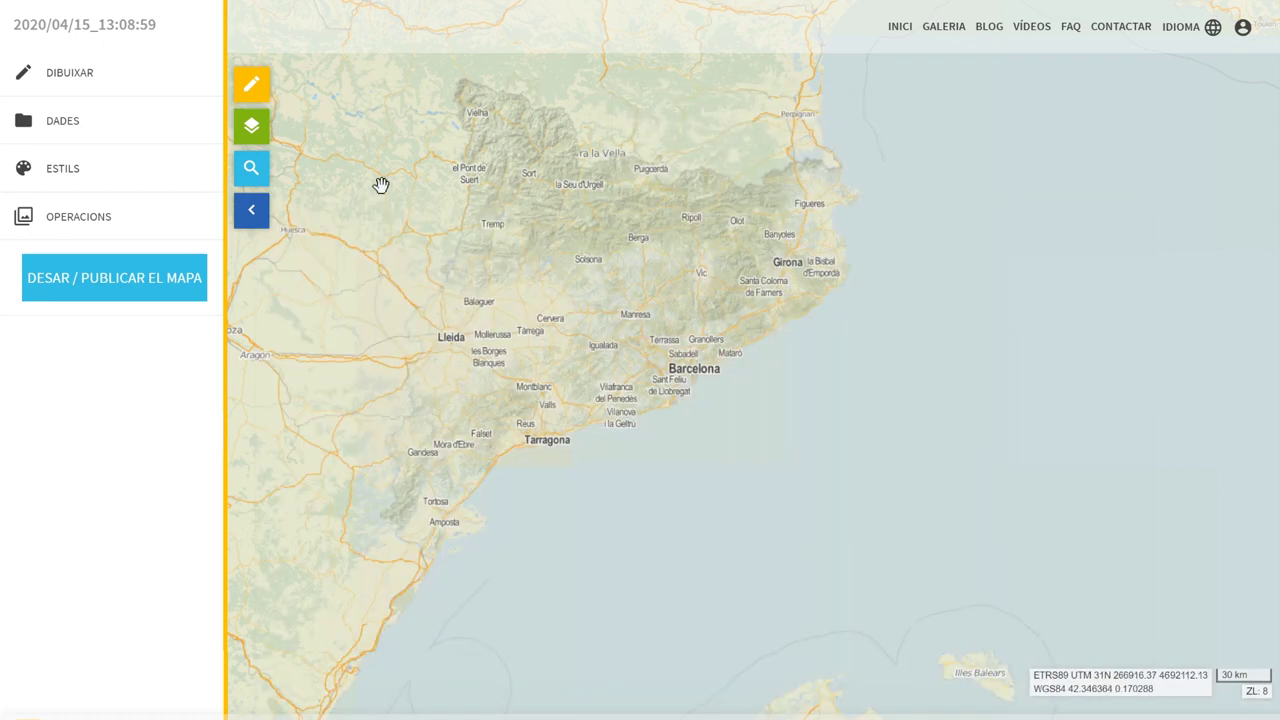
Paste the OneDrive spreadsheet link into Dades externes and load its import options.
left_click(72, 124)
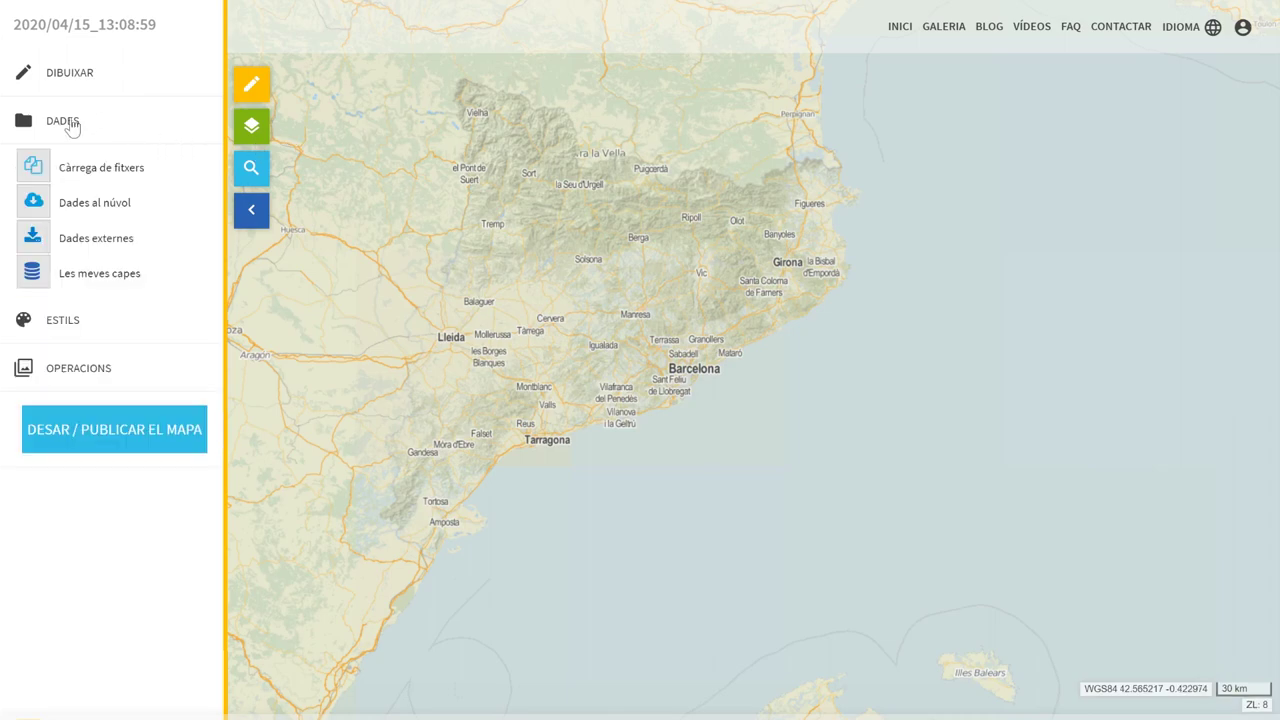
left_click(101, 215)
left_click(434, 300)
key("ctrl+v")
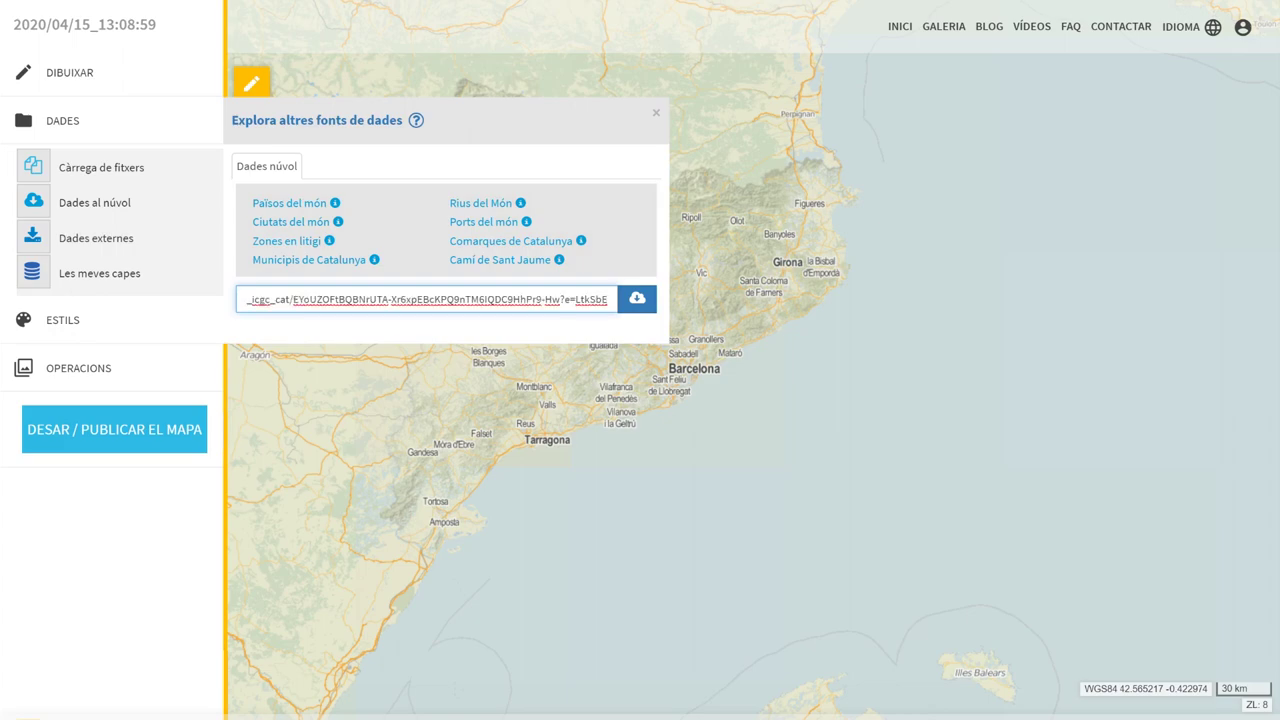
left_click(638, 300)
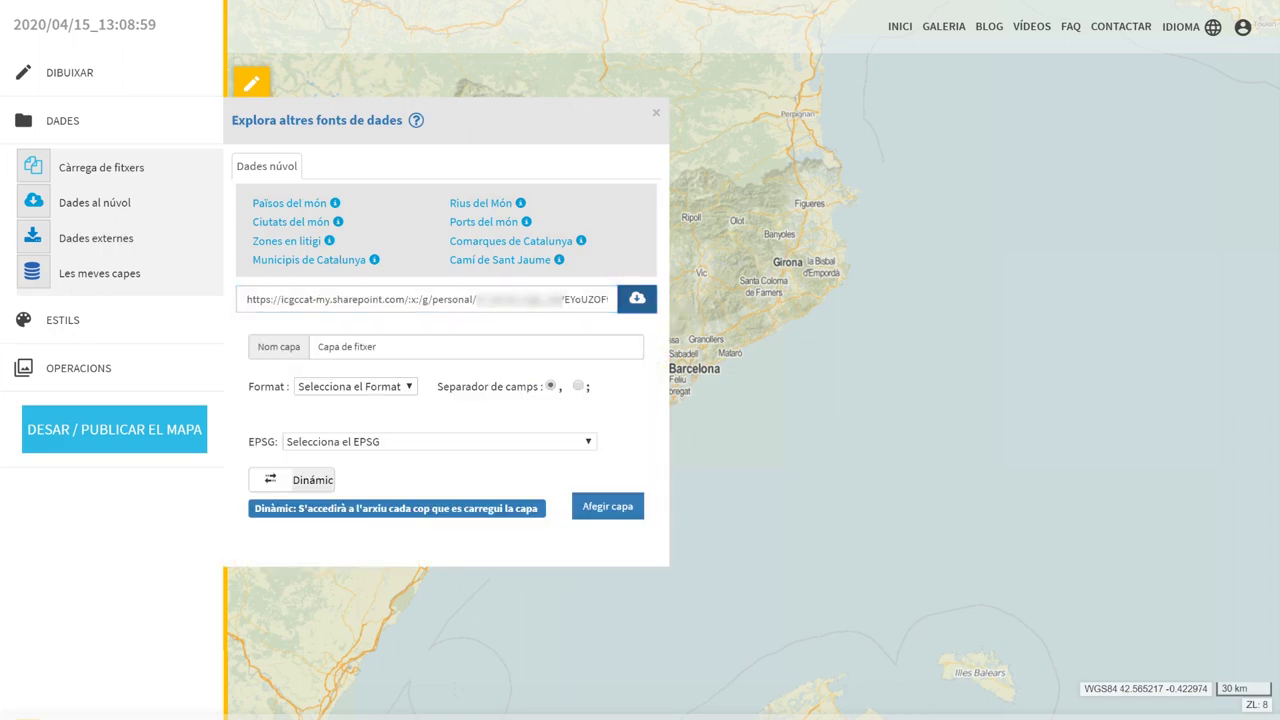
Name the layer Arbrat and set the file format to XLSX.
left_click(535, 344)
key("ctrl+shift+Left")
key("ctrl+shift+Left")
key("ctrl+shift+Left")
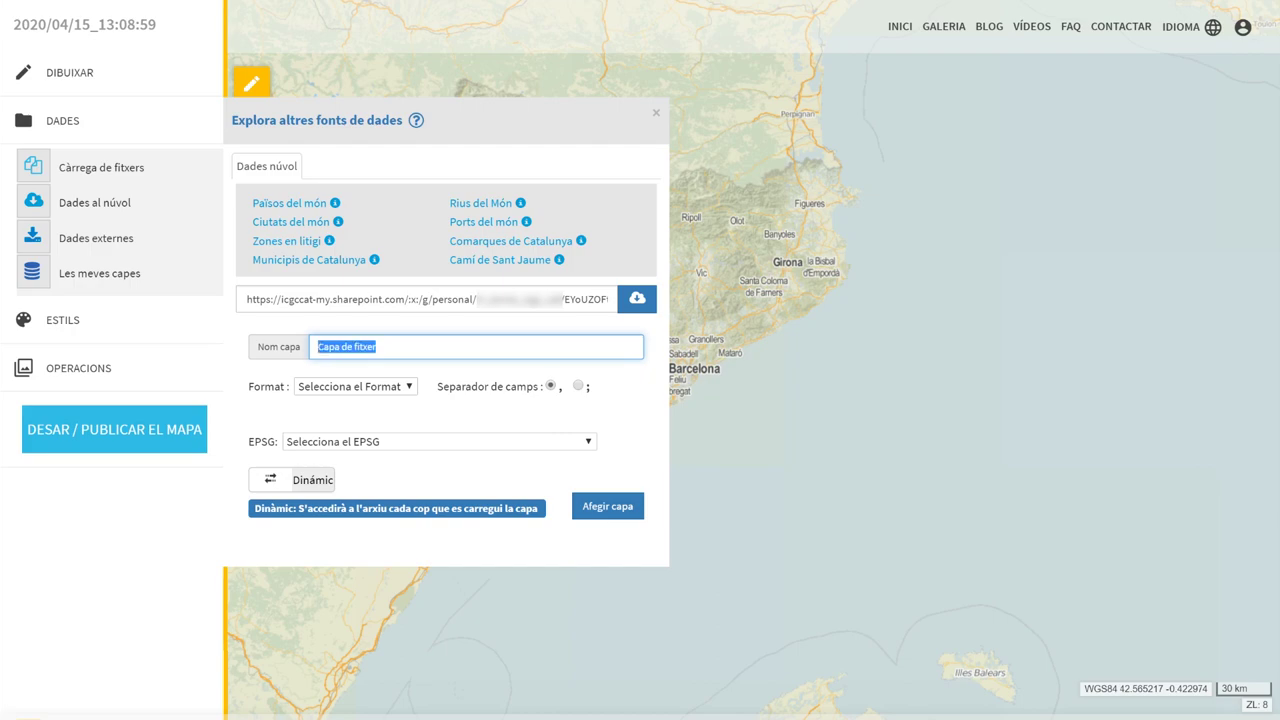
type("Arb")
type("rat")
left_click(387, 394)
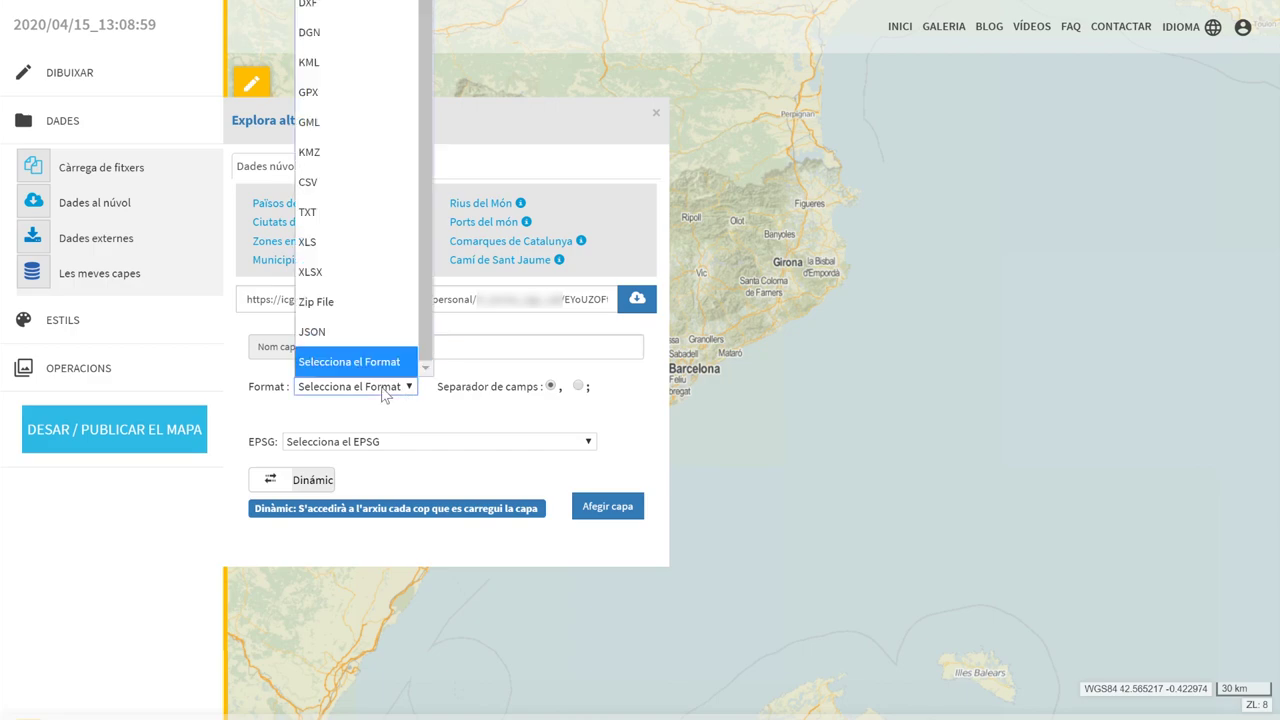
left_click(343, 274)
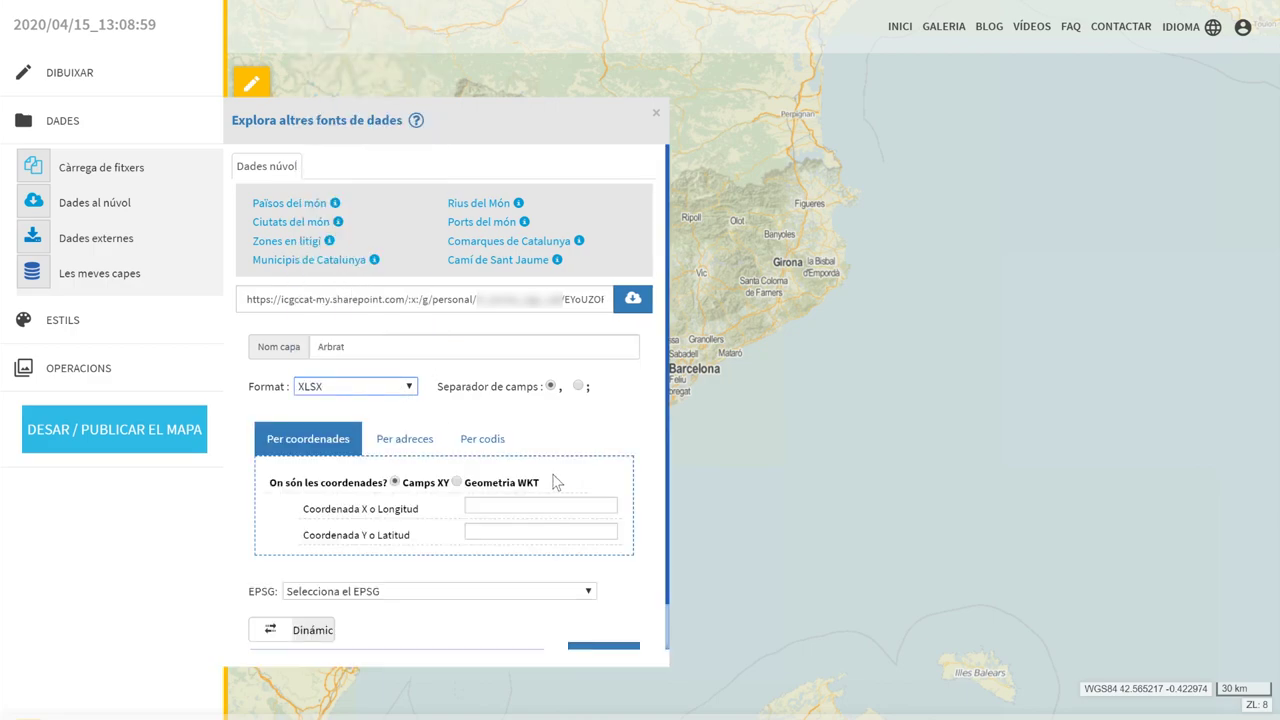
scroll(527, 477, "down", 1)
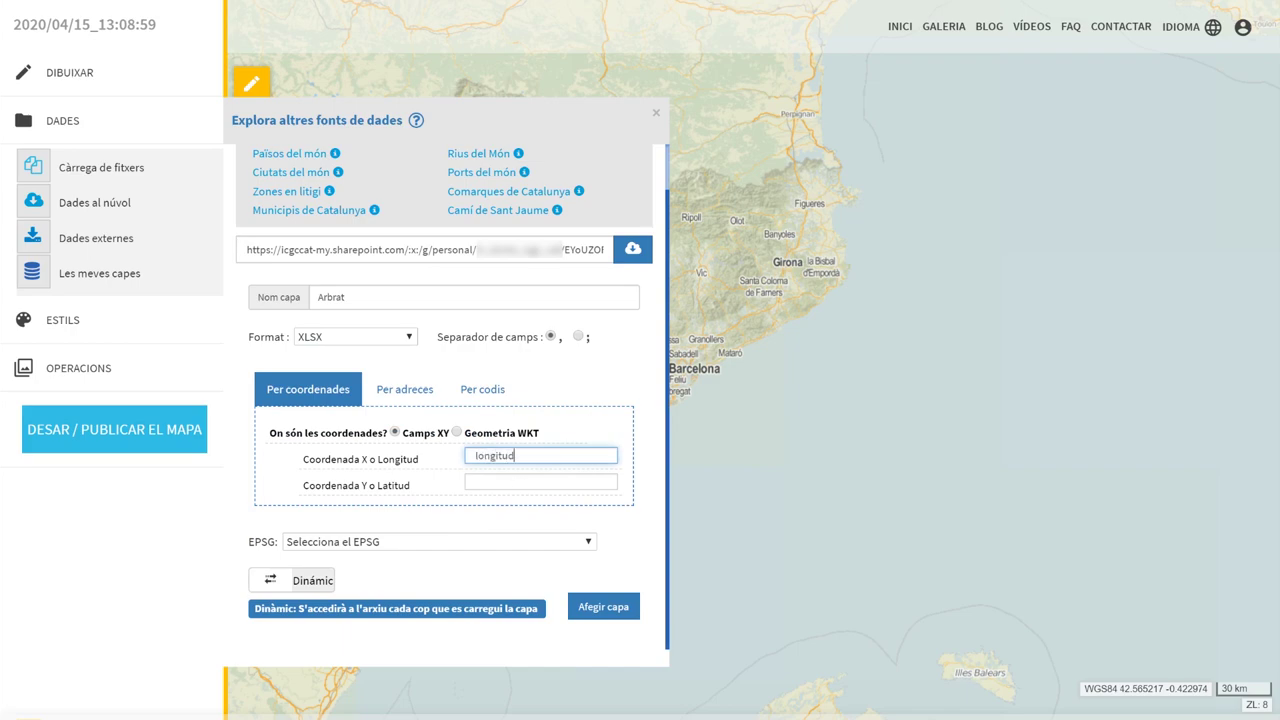
Use latitud for Y, EPSG:4326 coordinates and dynamic loading, then add the layer.
left_click(540, 481)
type("latitud")
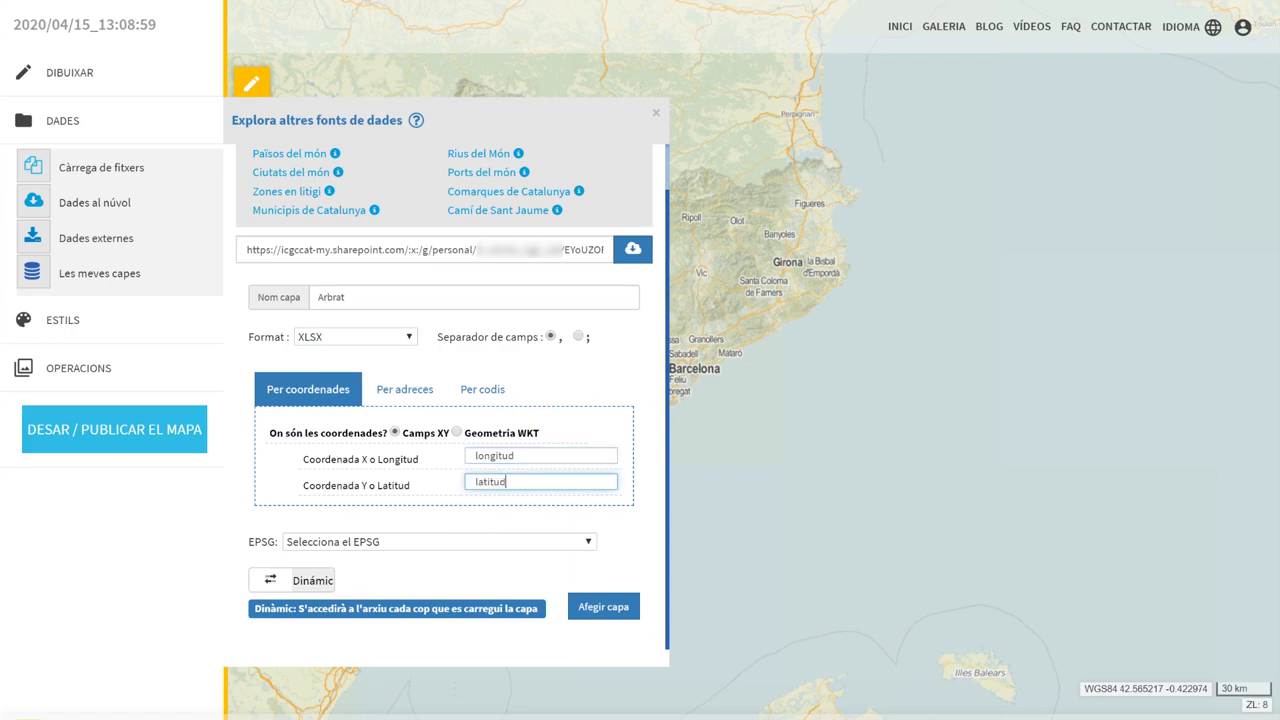
left_click(372, 541)
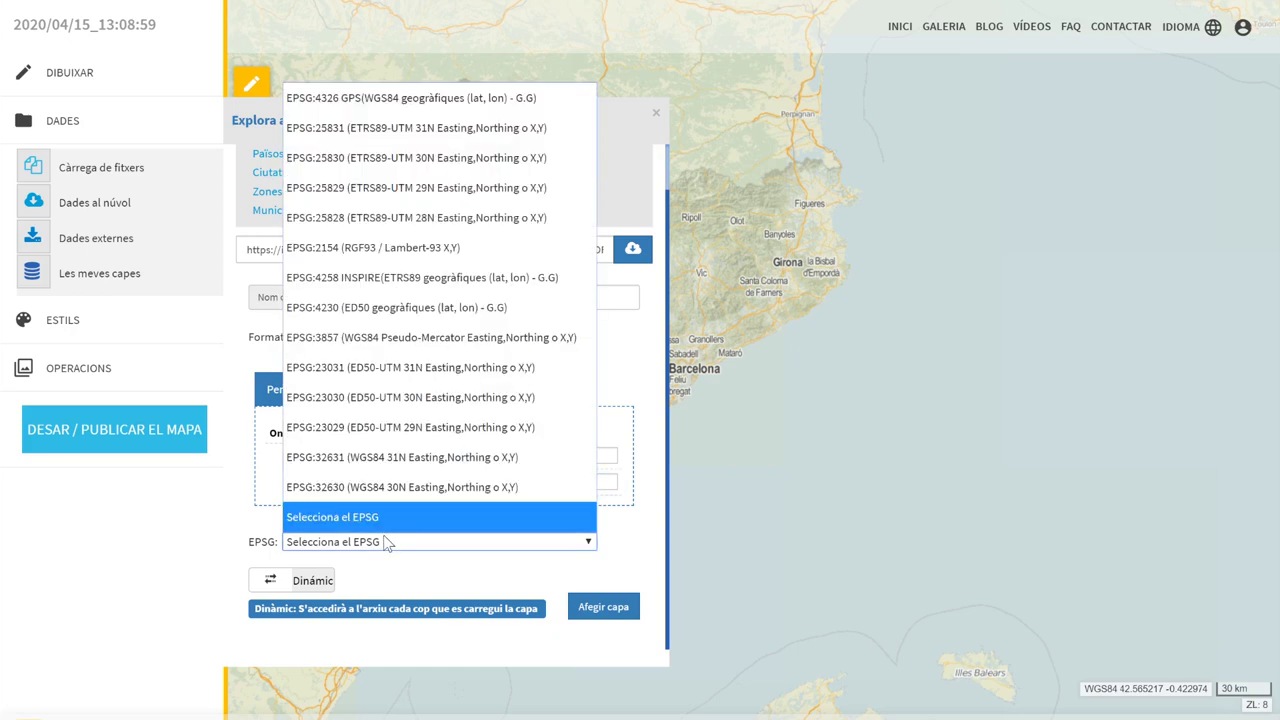
left_click(462, 98)
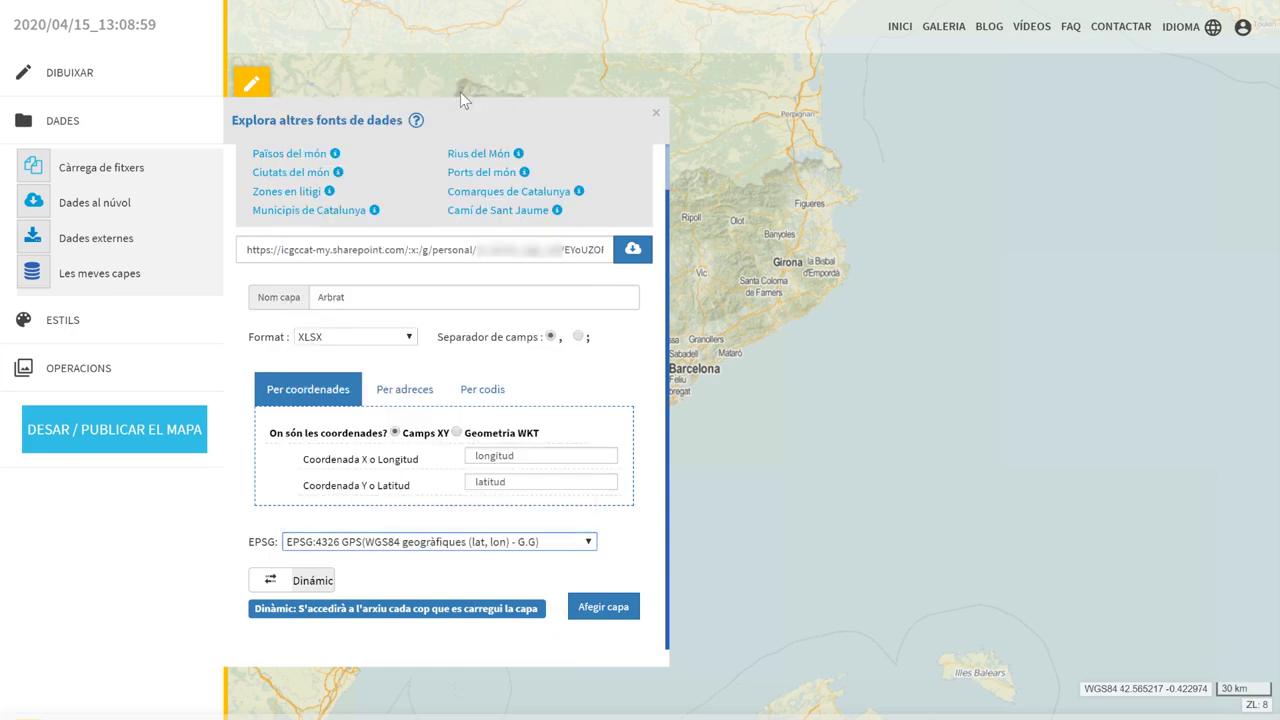
left_click(320, 584)
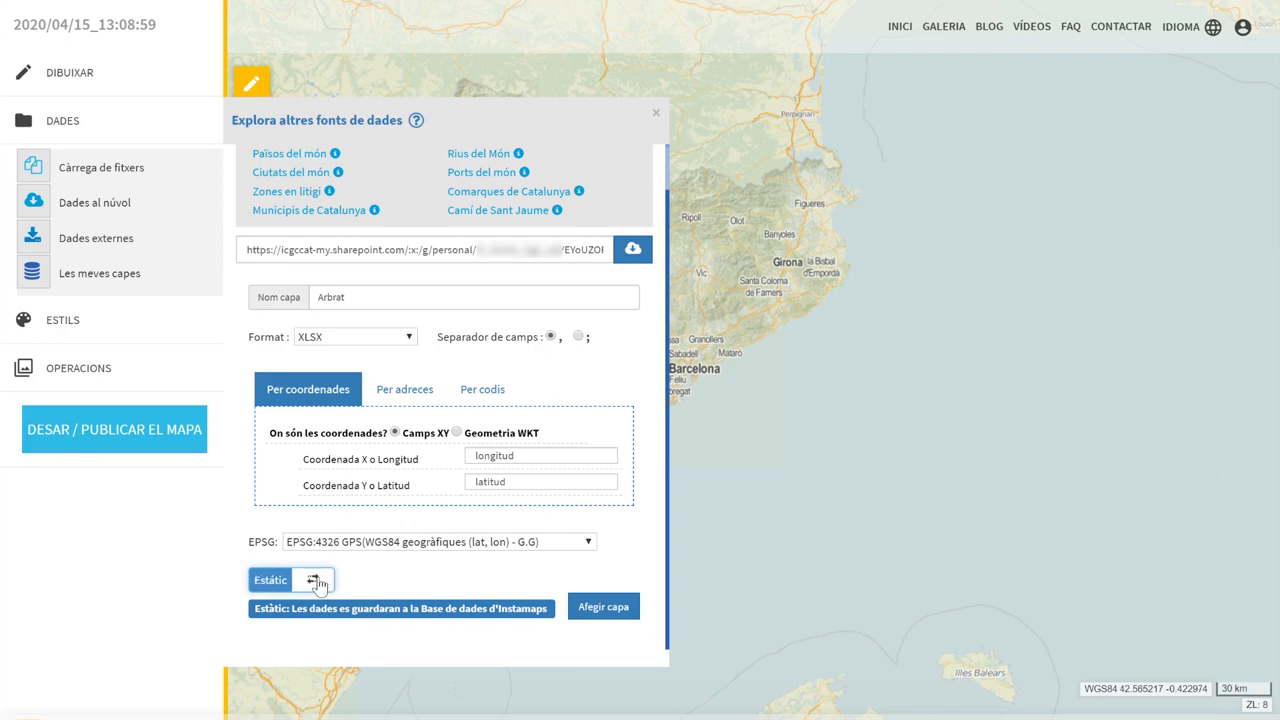
left_click(316, 584)
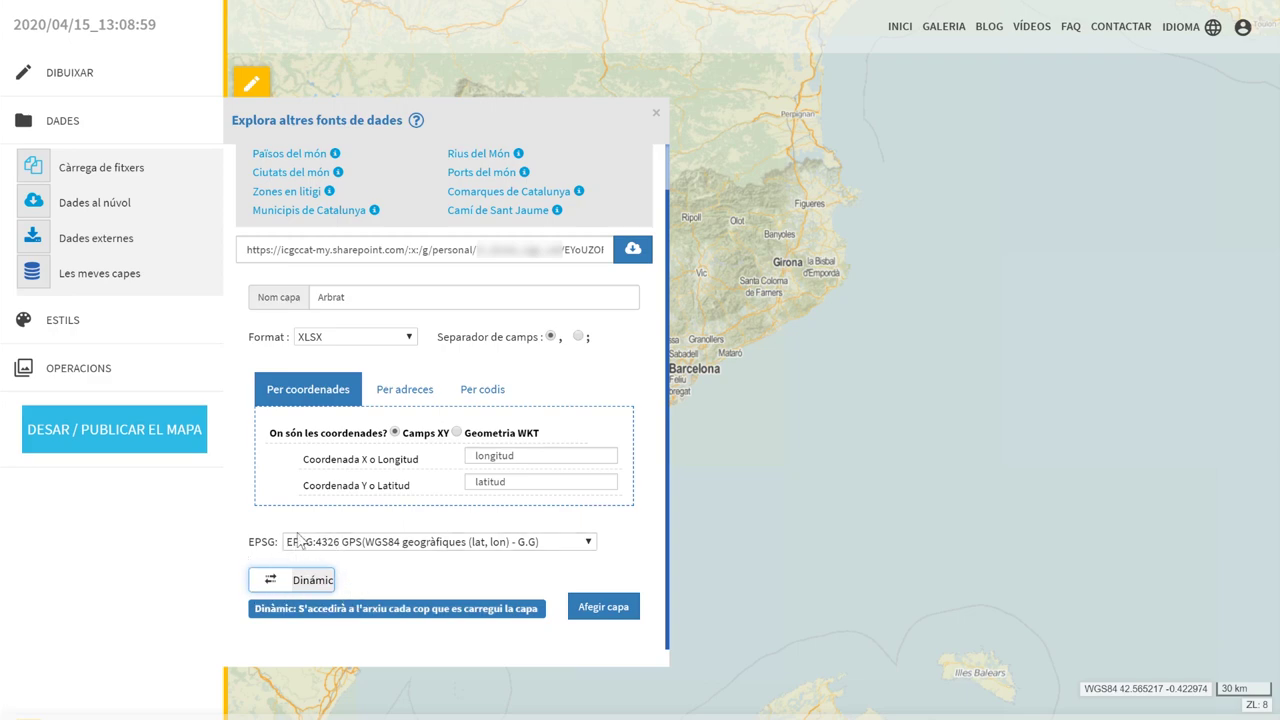
left_click(605, 606)
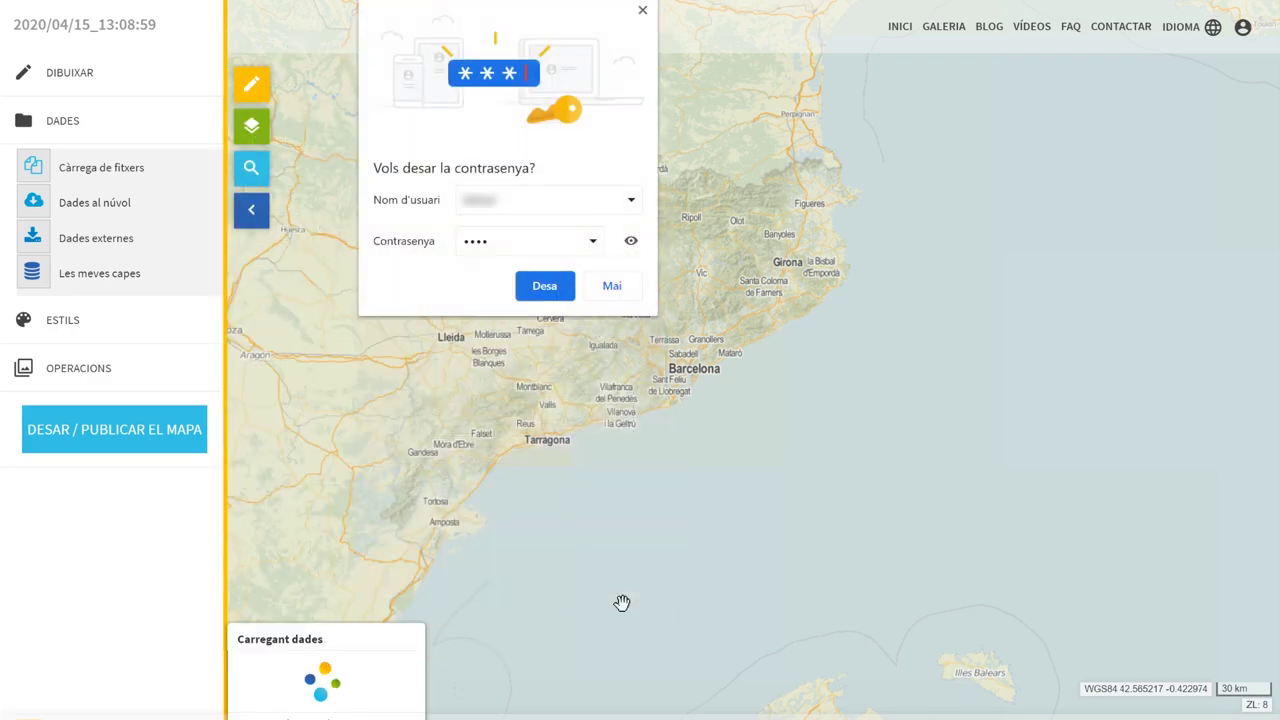
Switch the basemap to aerial imagery and zoom in on the Arbrat tree points.
left_click(643, 12)
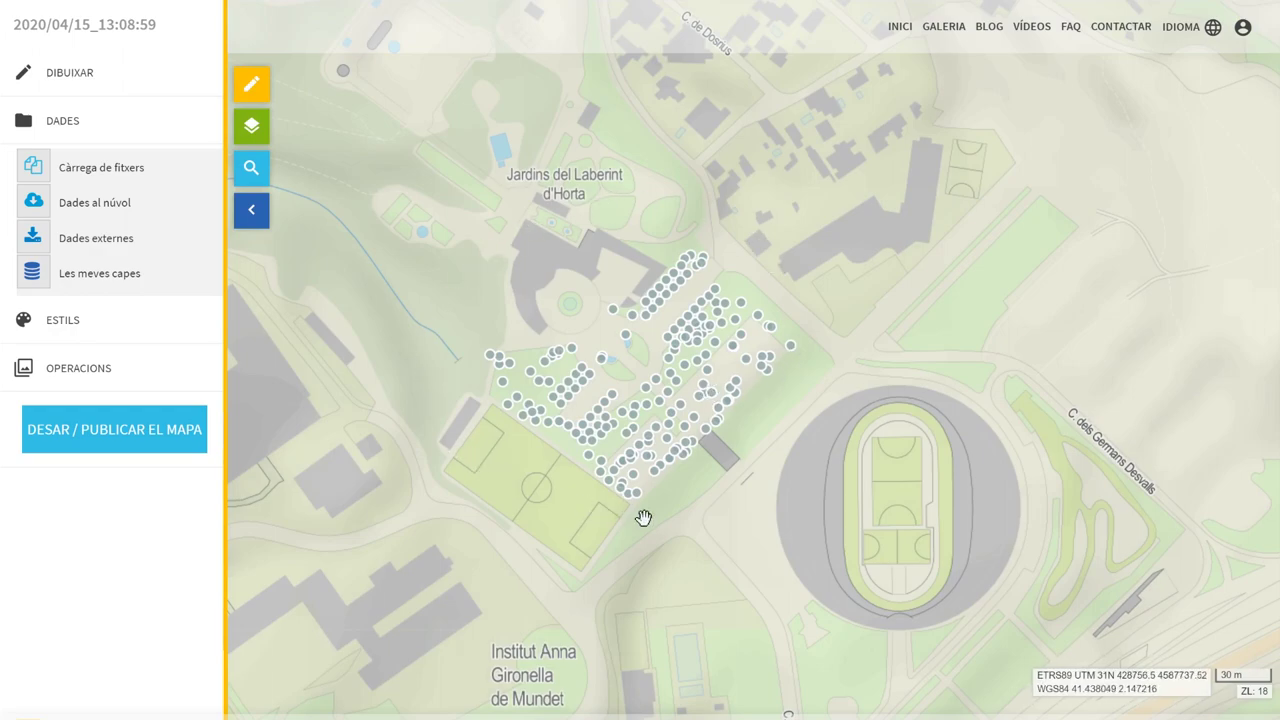
left_click(251, 126)
left_click(74, 172)
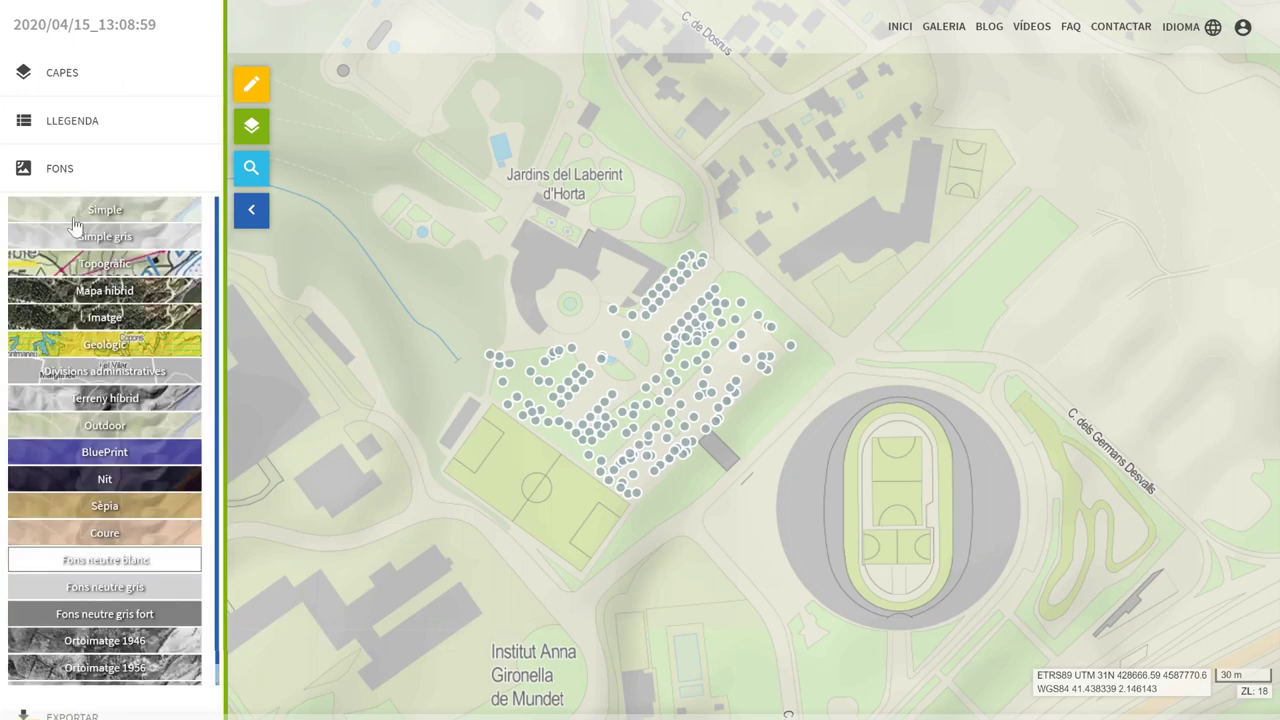
left_click(120, 318)
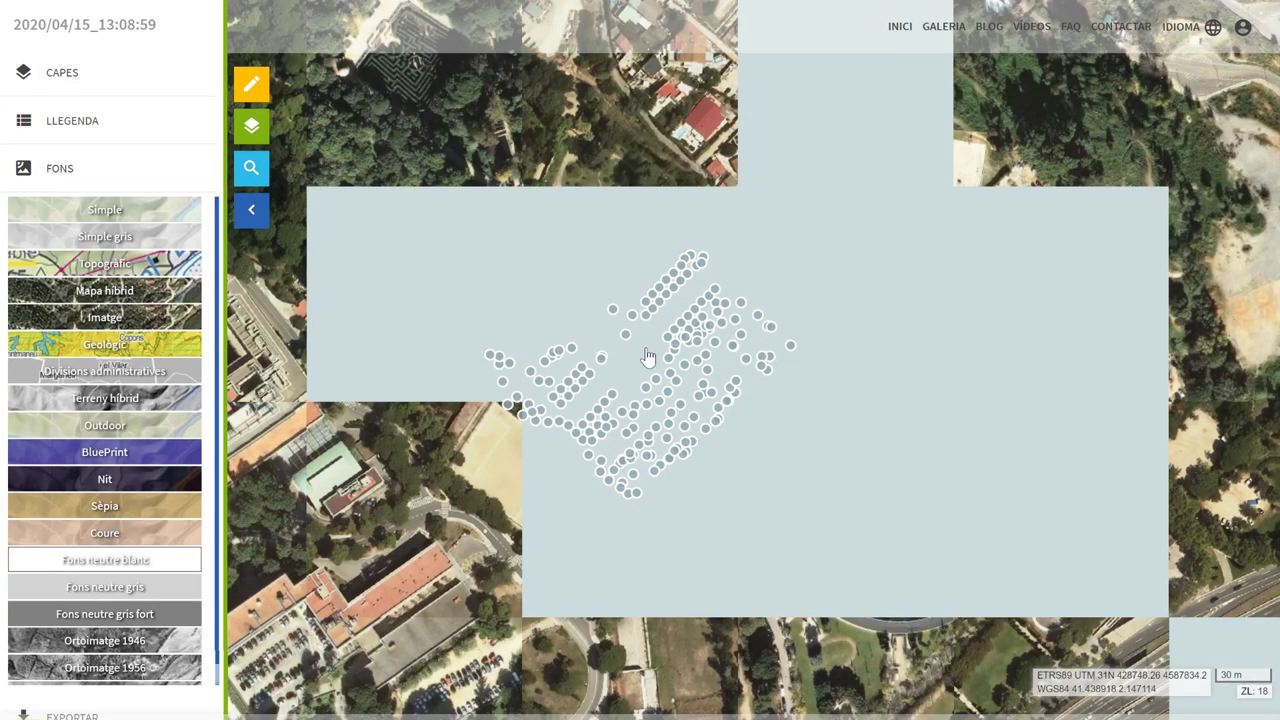
scroll(662, 358, "up", 1)
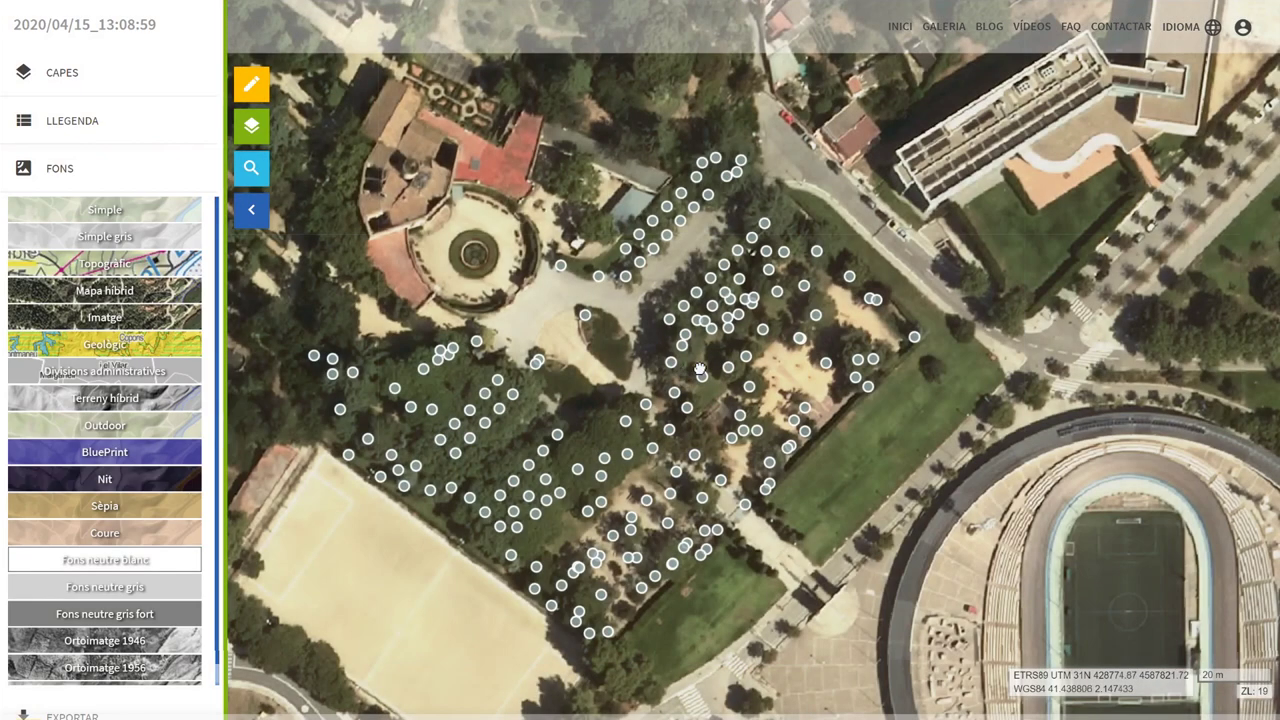
left_click_drag(700, 370, 774, 358)
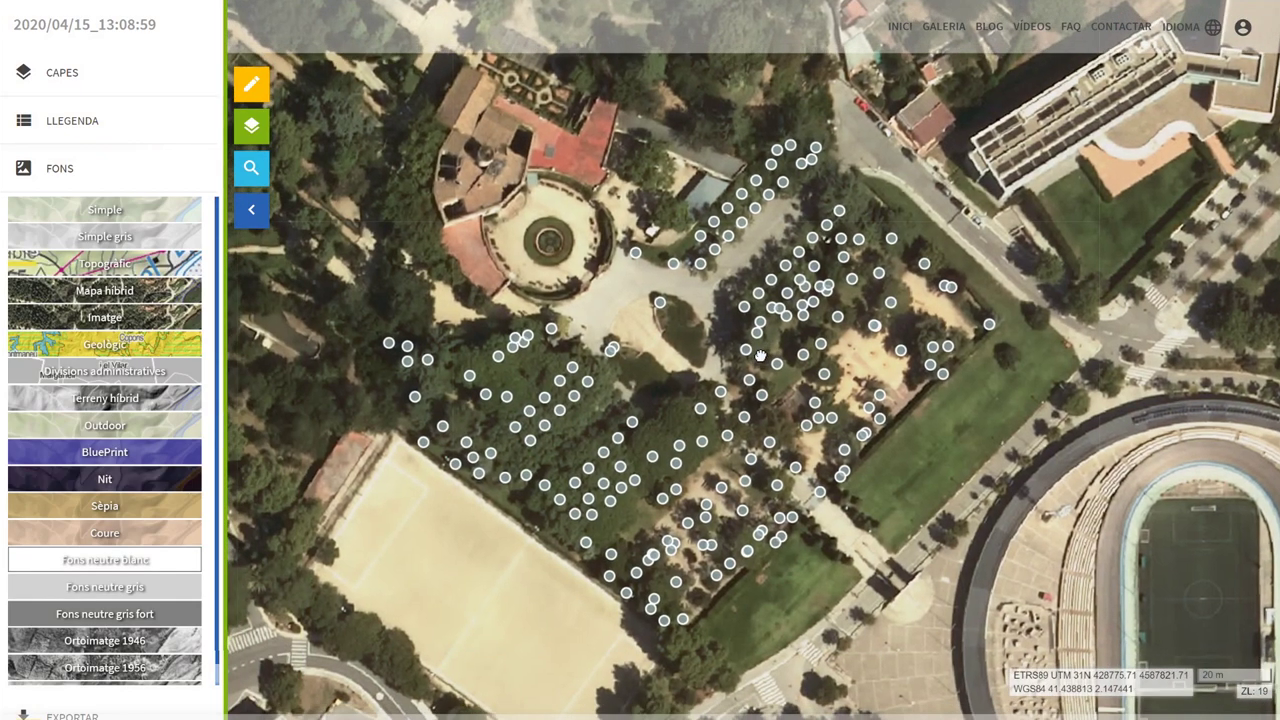
Apply a Categories style to Arbrat on NOM_CATALA with the green–orange–purple–pink palette.
left_click(250, 88)
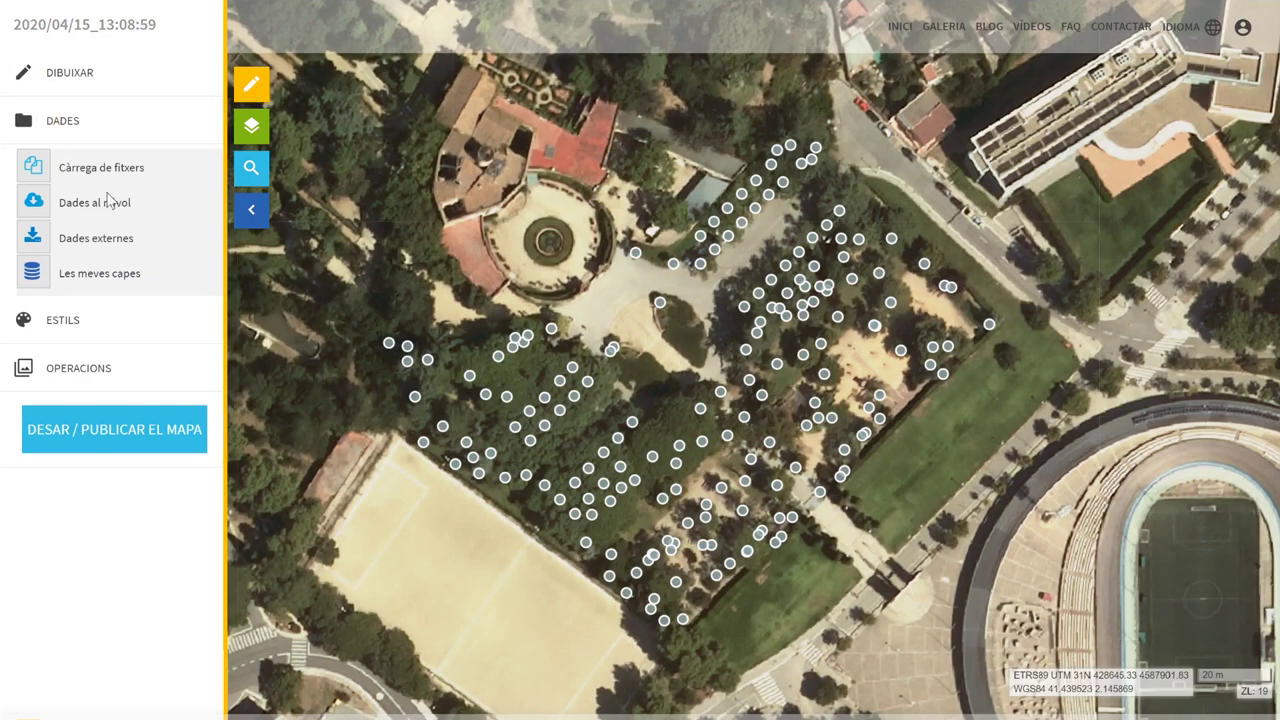
left_click(76, 322)
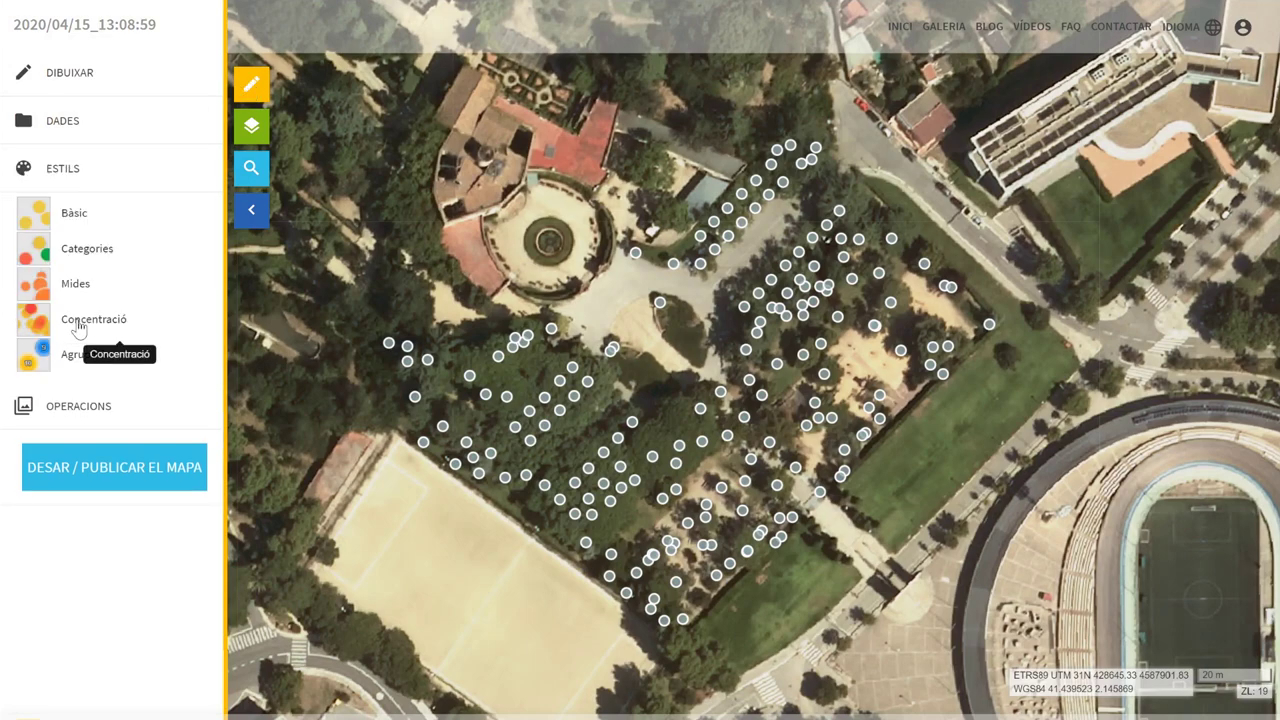
left_click(76, 255)
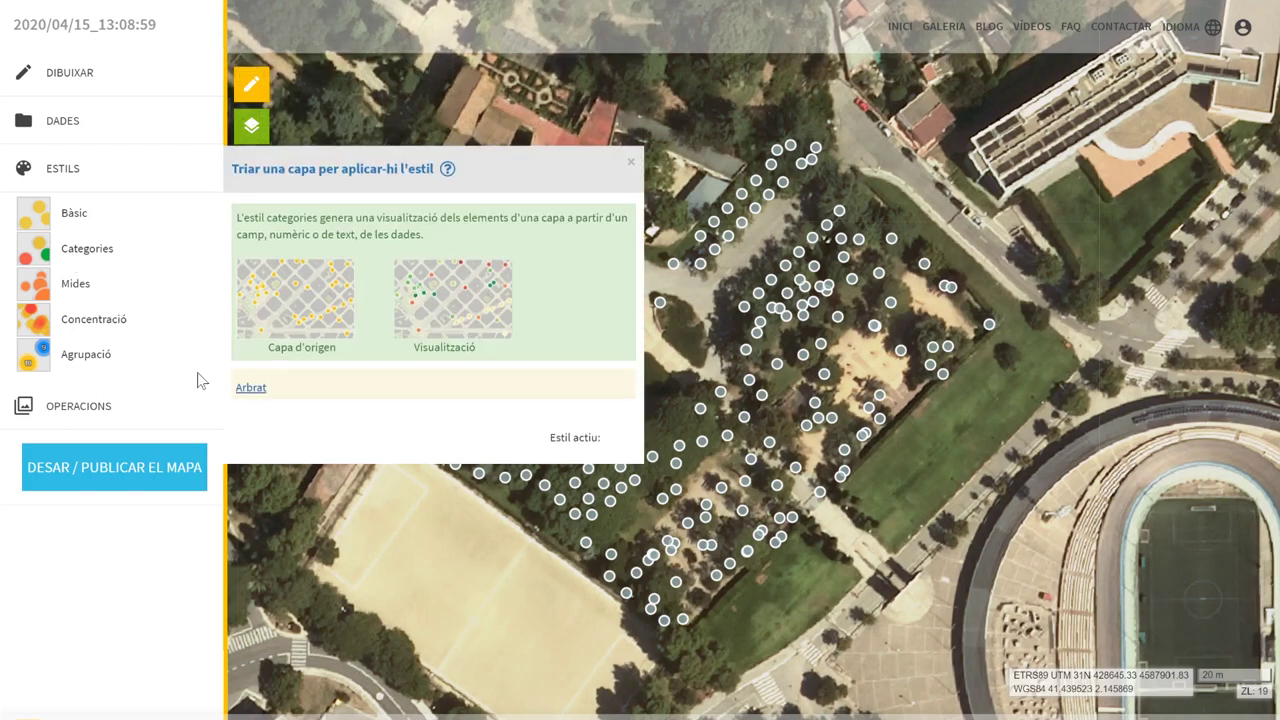
left_click(255, 389)
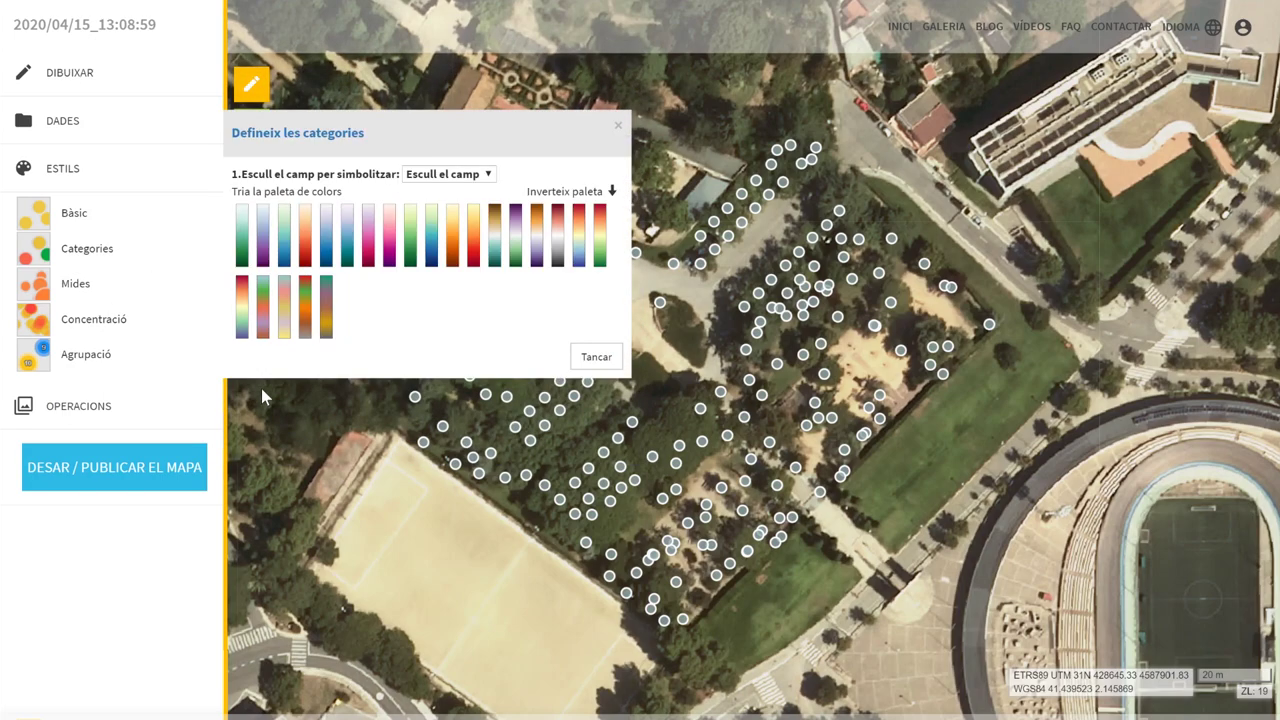
left_click(424, 176)
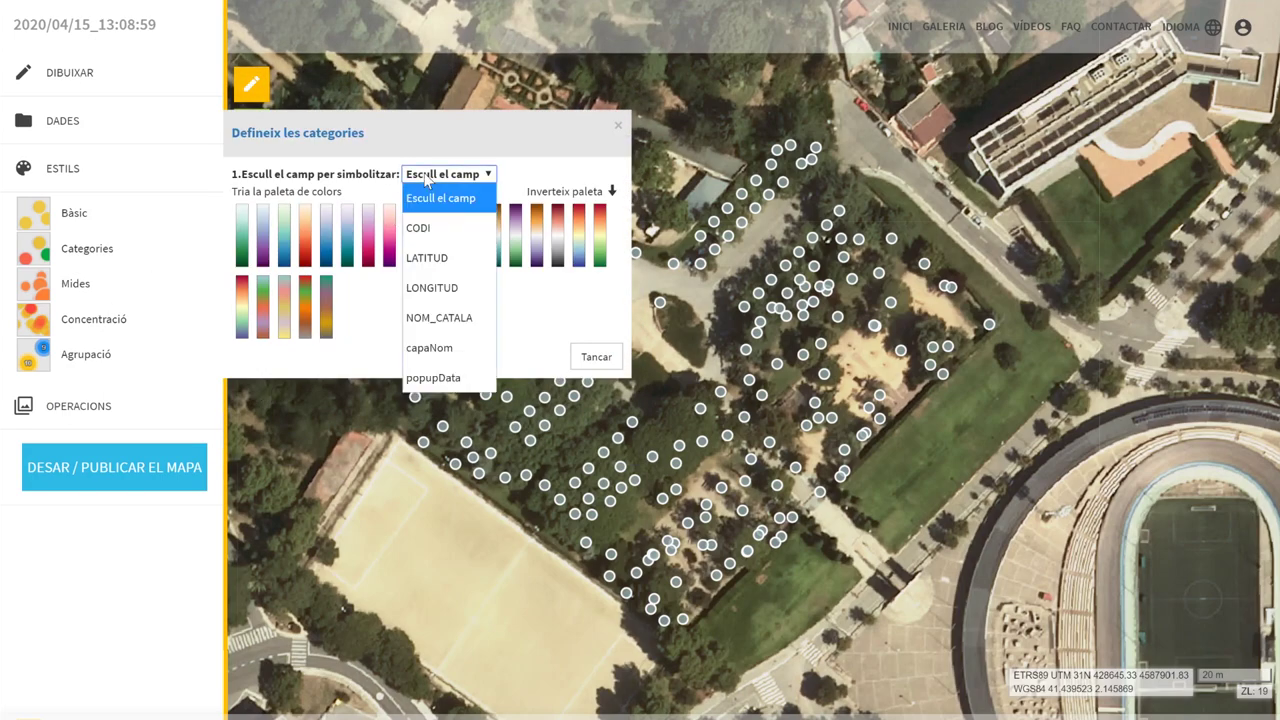
left_click(430, 319)
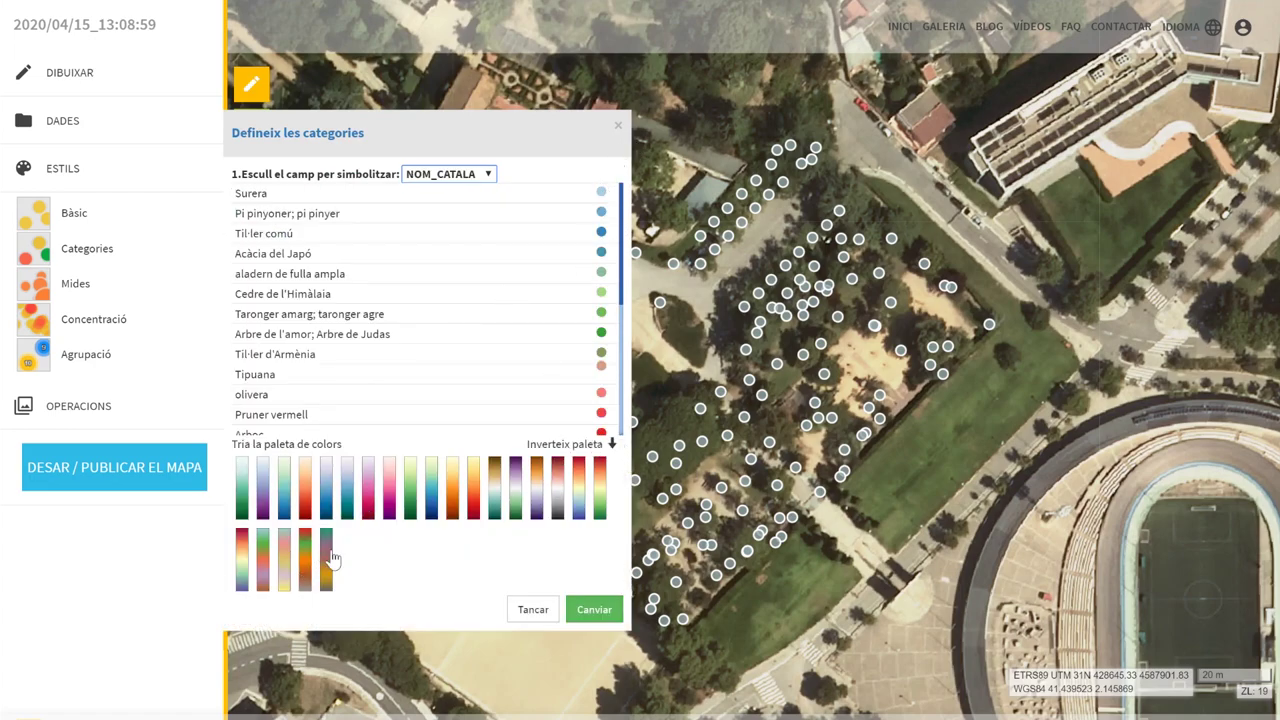
left_click(330, 558)
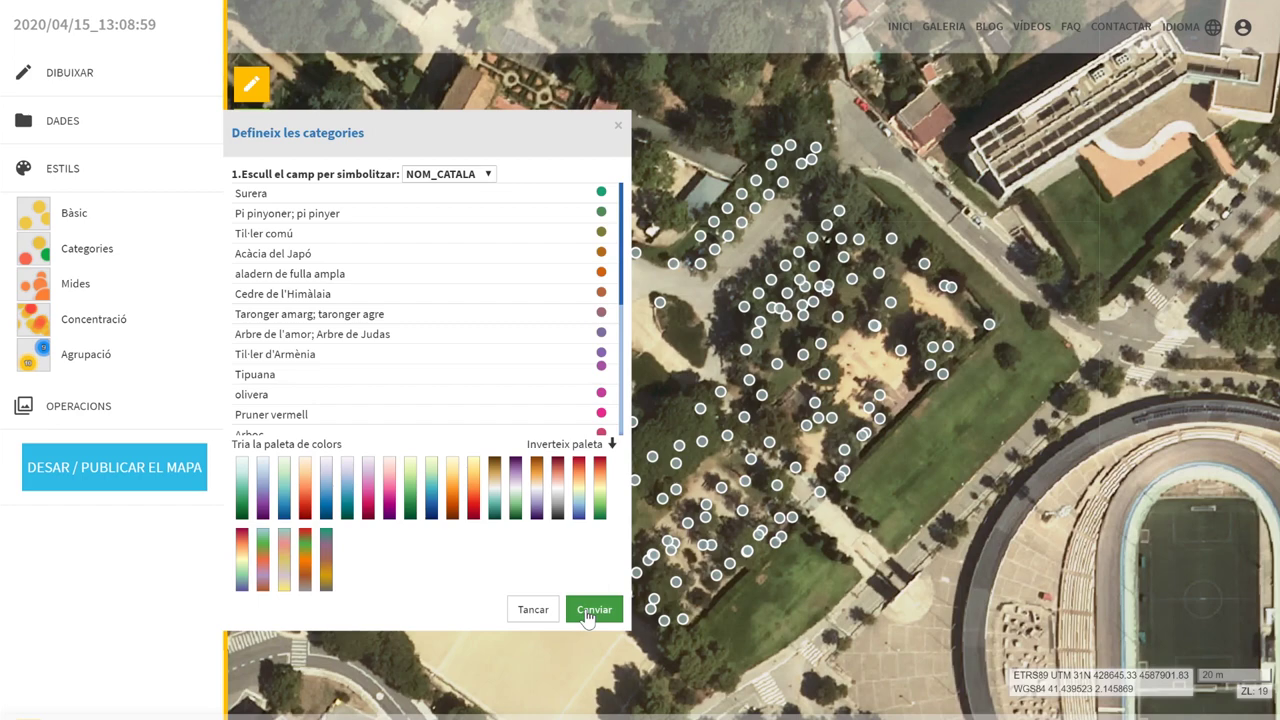
left_click(590, 612)
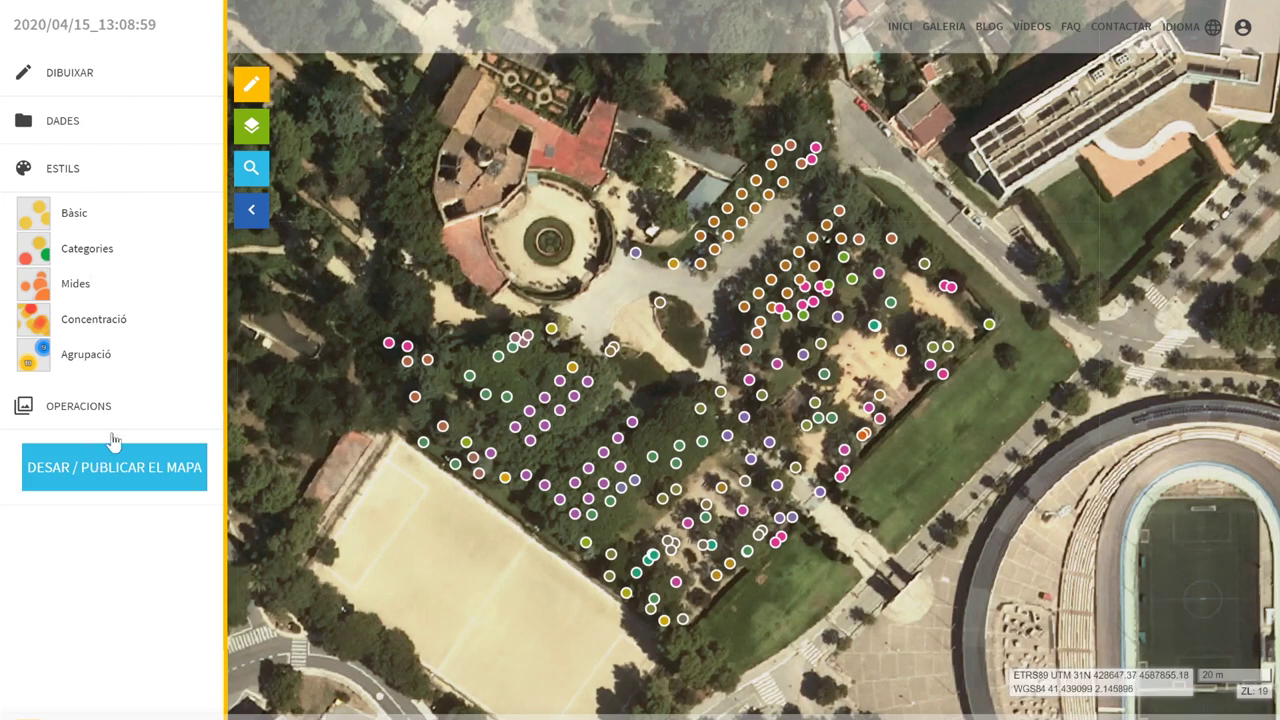
Publish the map with the name 'arbrat laberint'.
left_click(125, 473)
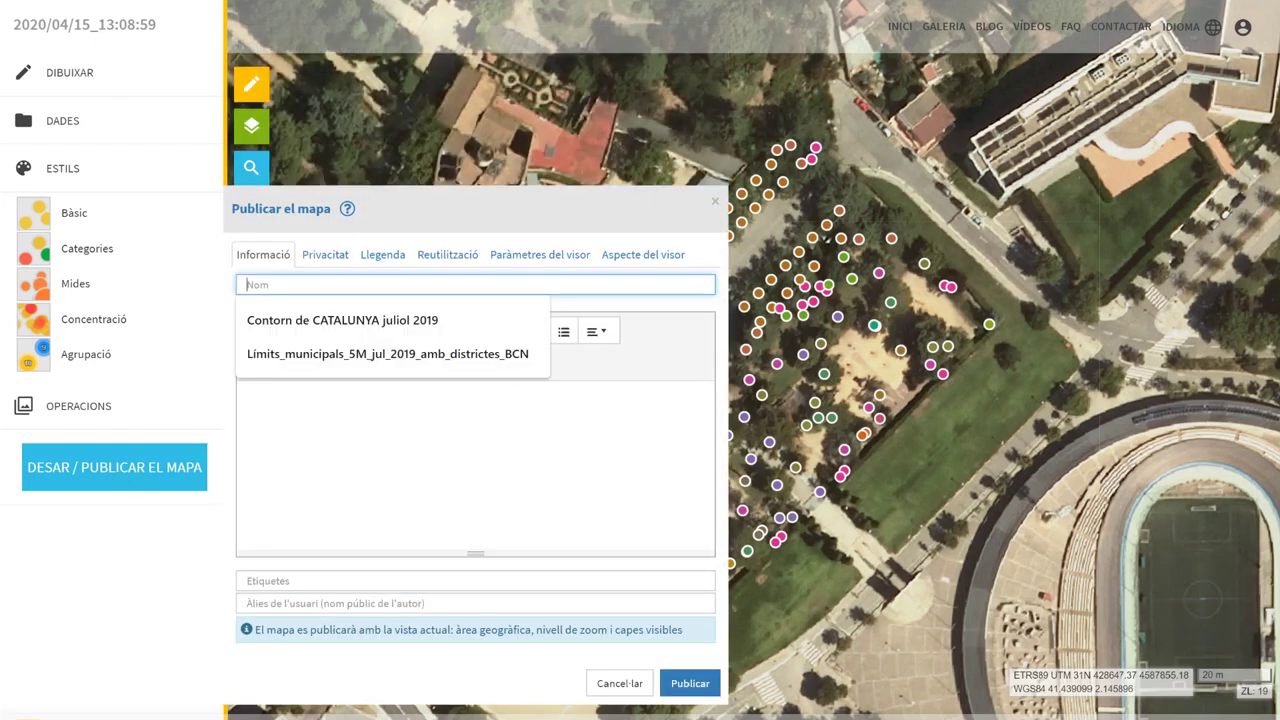
type("arbrat laberint")
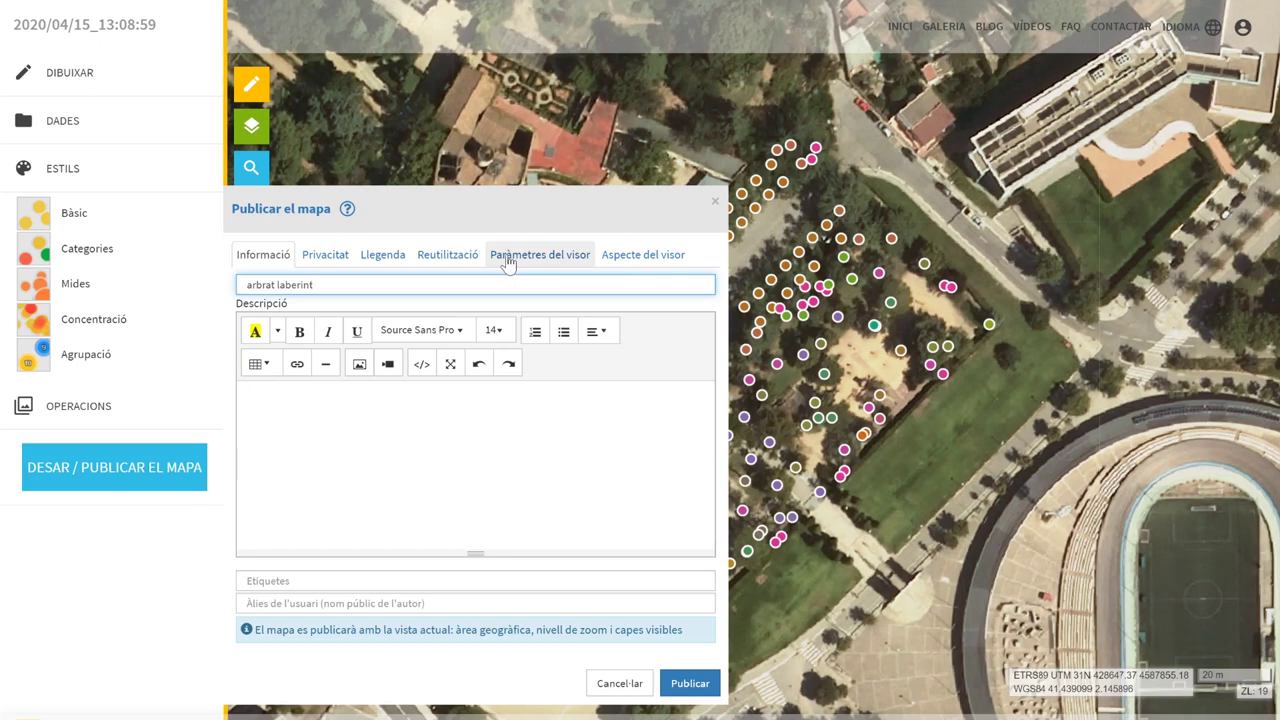
left_click(692, 682)
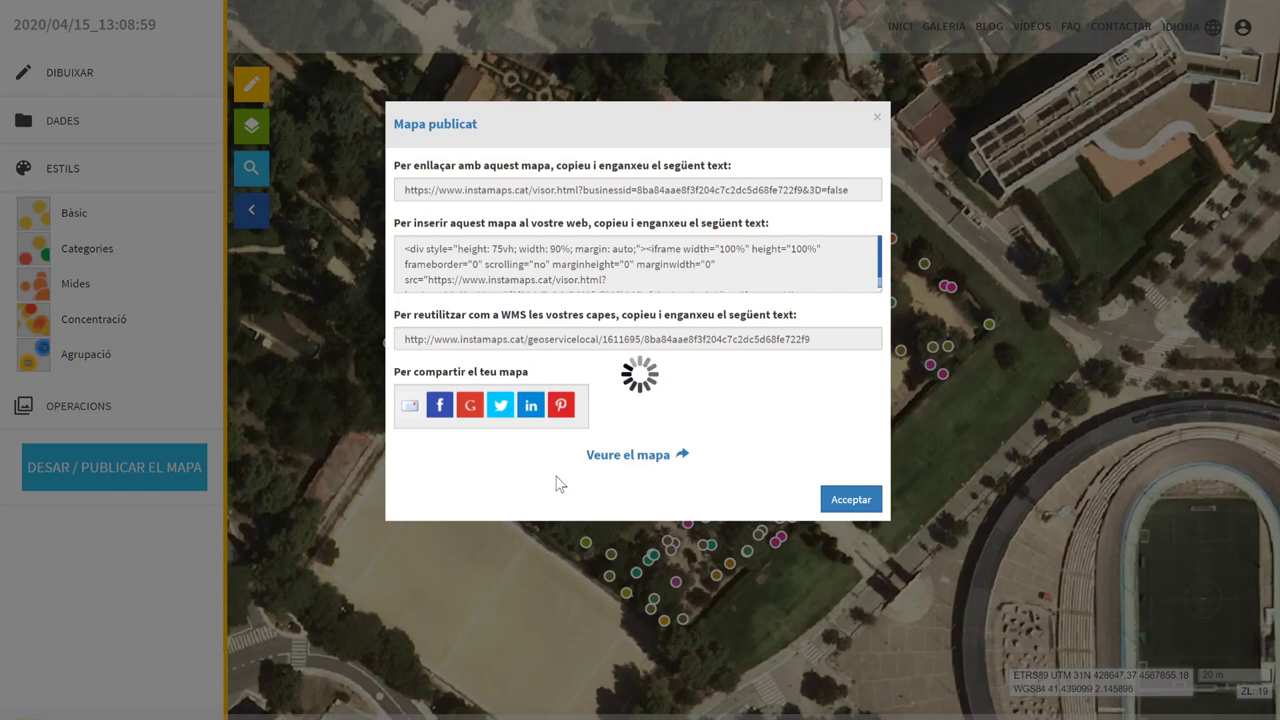
Open the published map from the Veure el mapa link.
left_click_drag(558, 484, 600, 484)
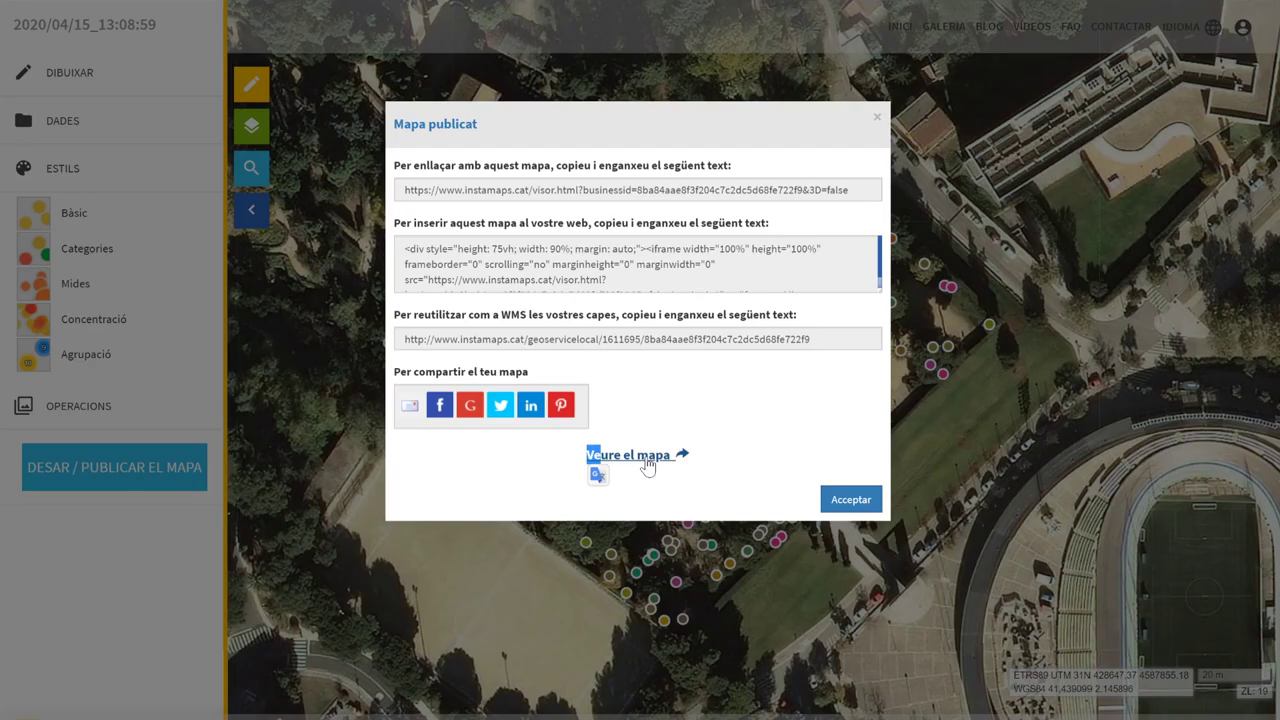
left_click(646, 458)
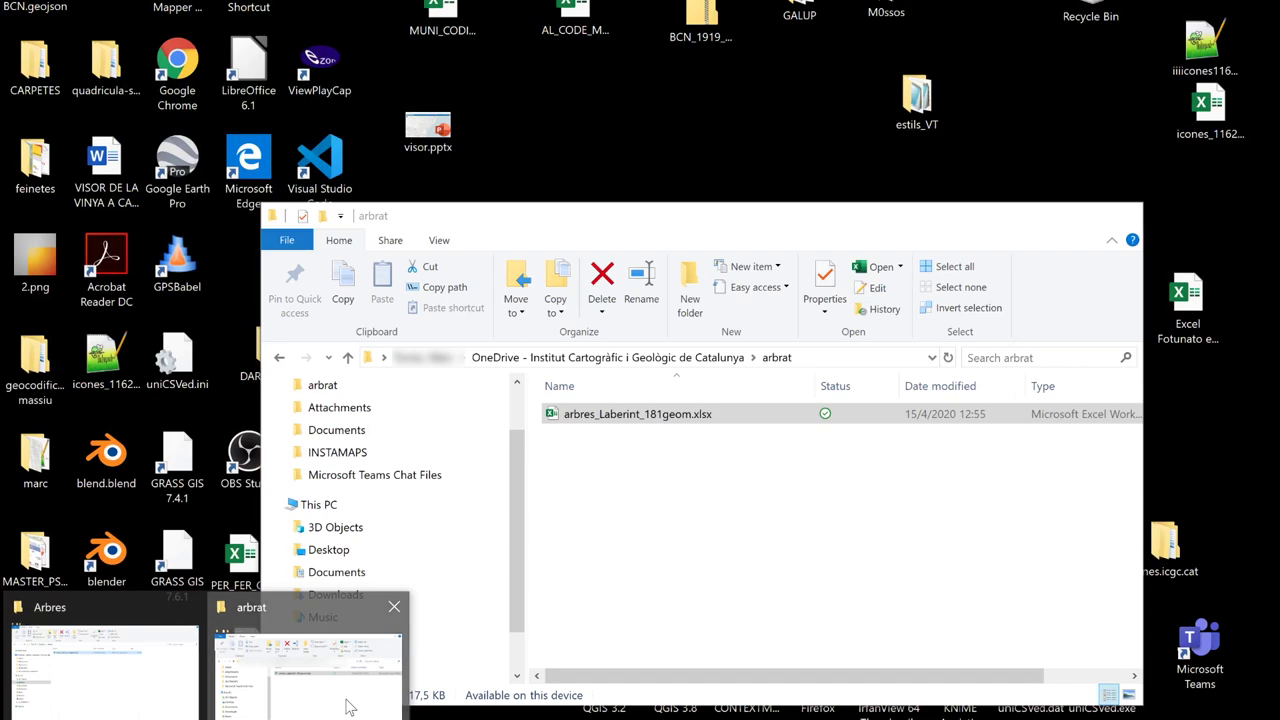
Bring up the arbrat Explorer window and open arbres_Laberint_181geom.xlsx.
left_click(349, 707)
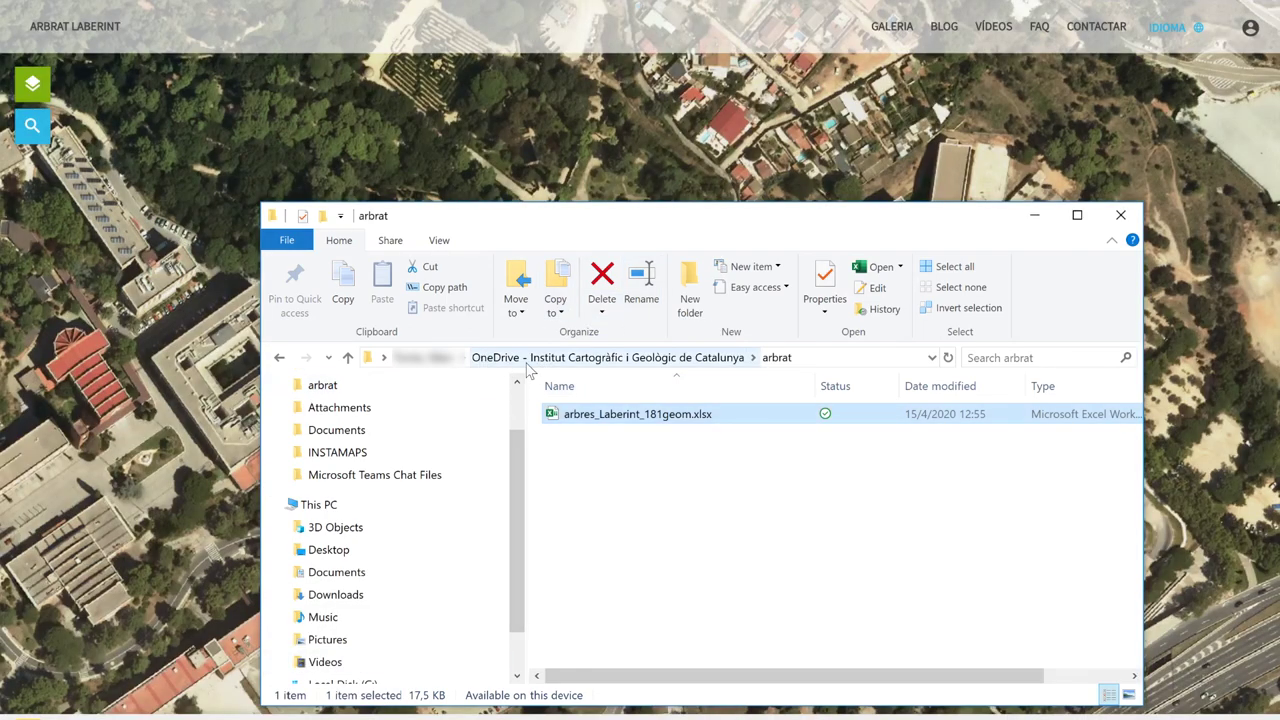
double_click(664, 422)
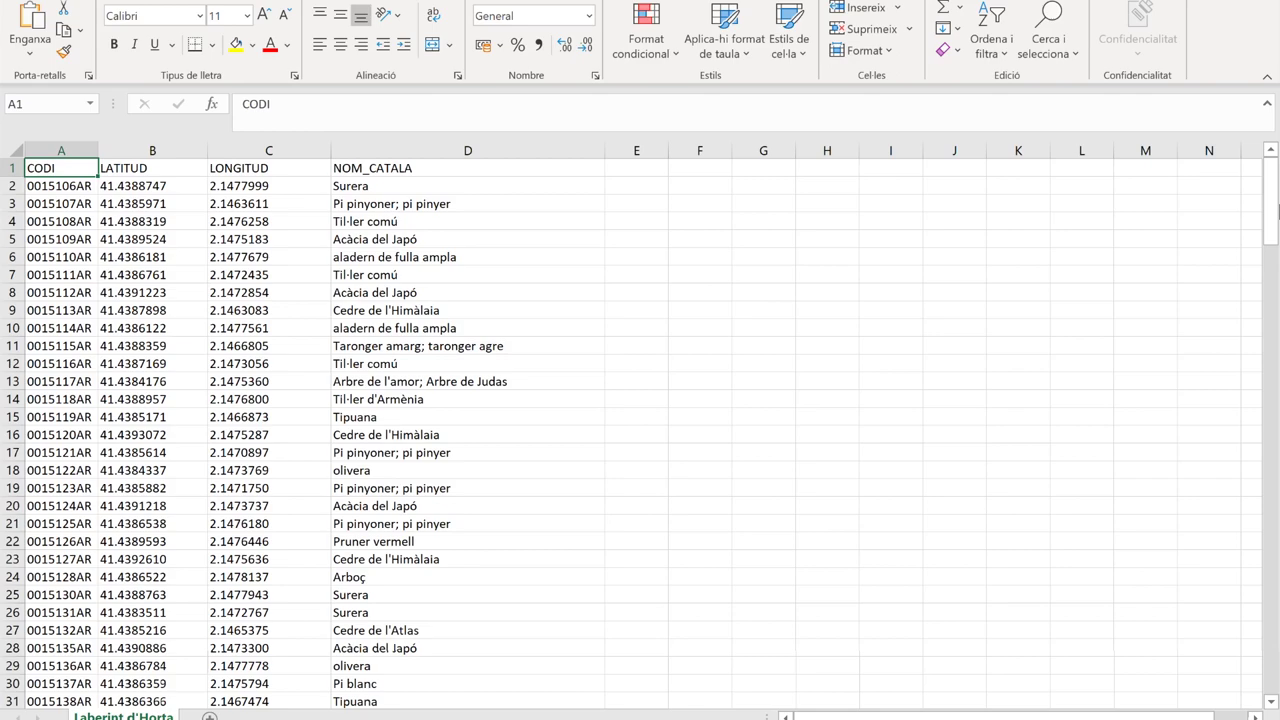
Scroll to the end of the sheet and enter tree code 999999999 in A183.
left_click_drag(1270, 205, 1270, 650)
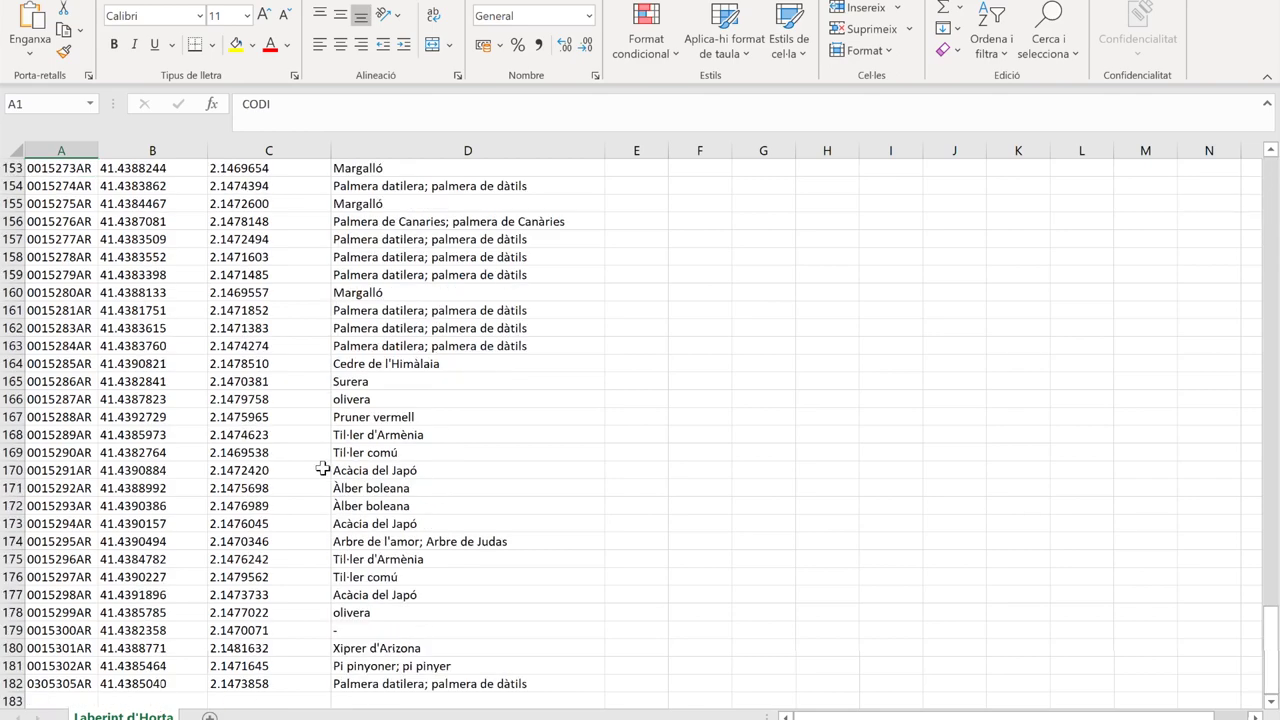
scroll(322, 469, "down", 4)
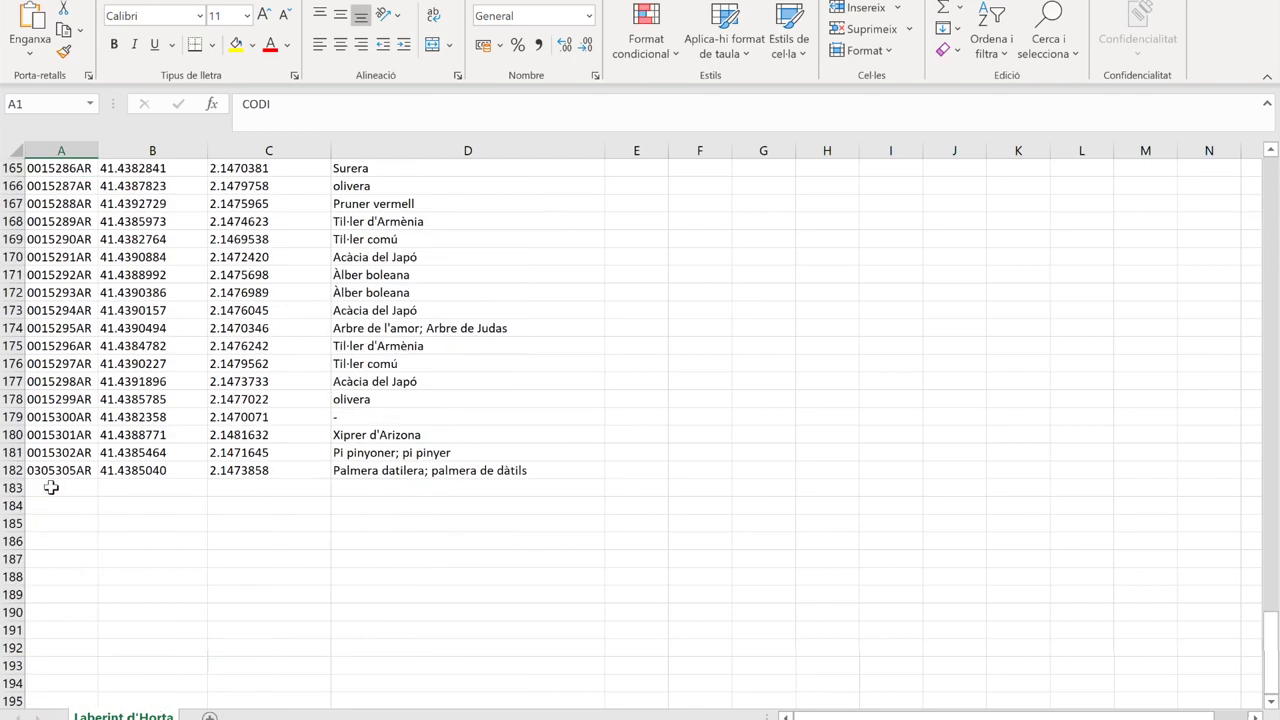
left_click(54, 487)
type("99")
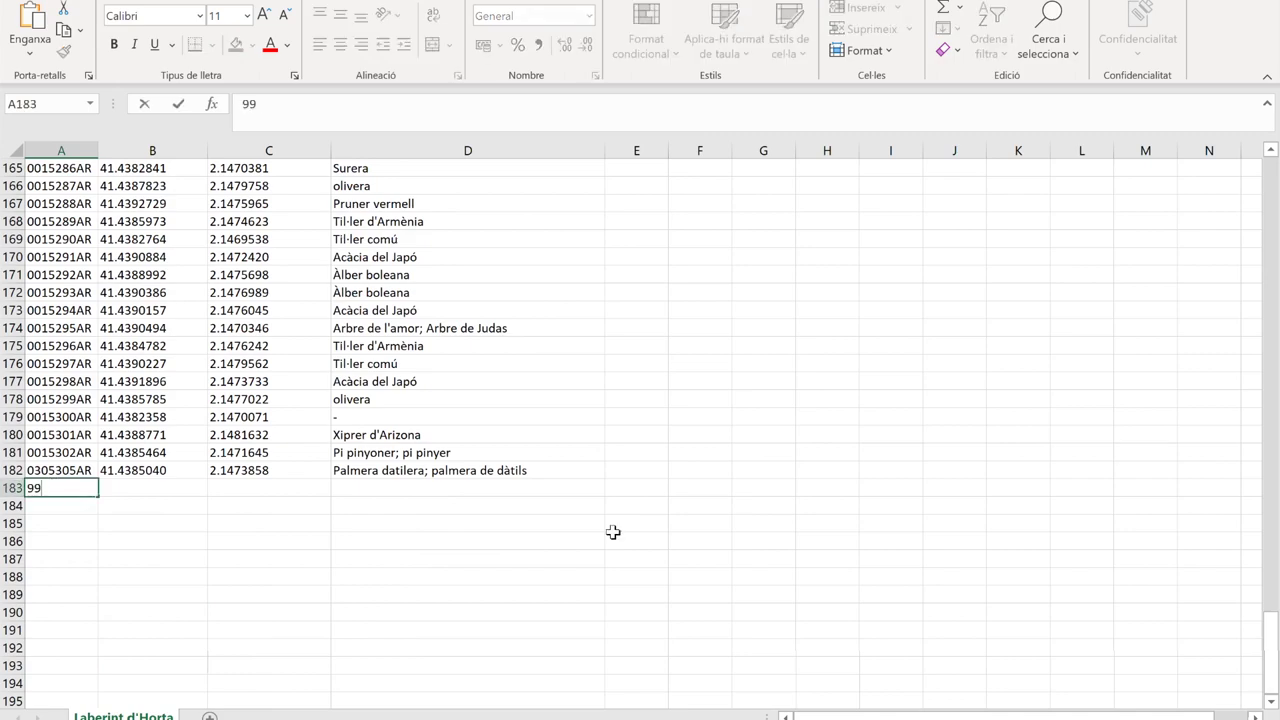
type("9999999")
left_click(171, 491)
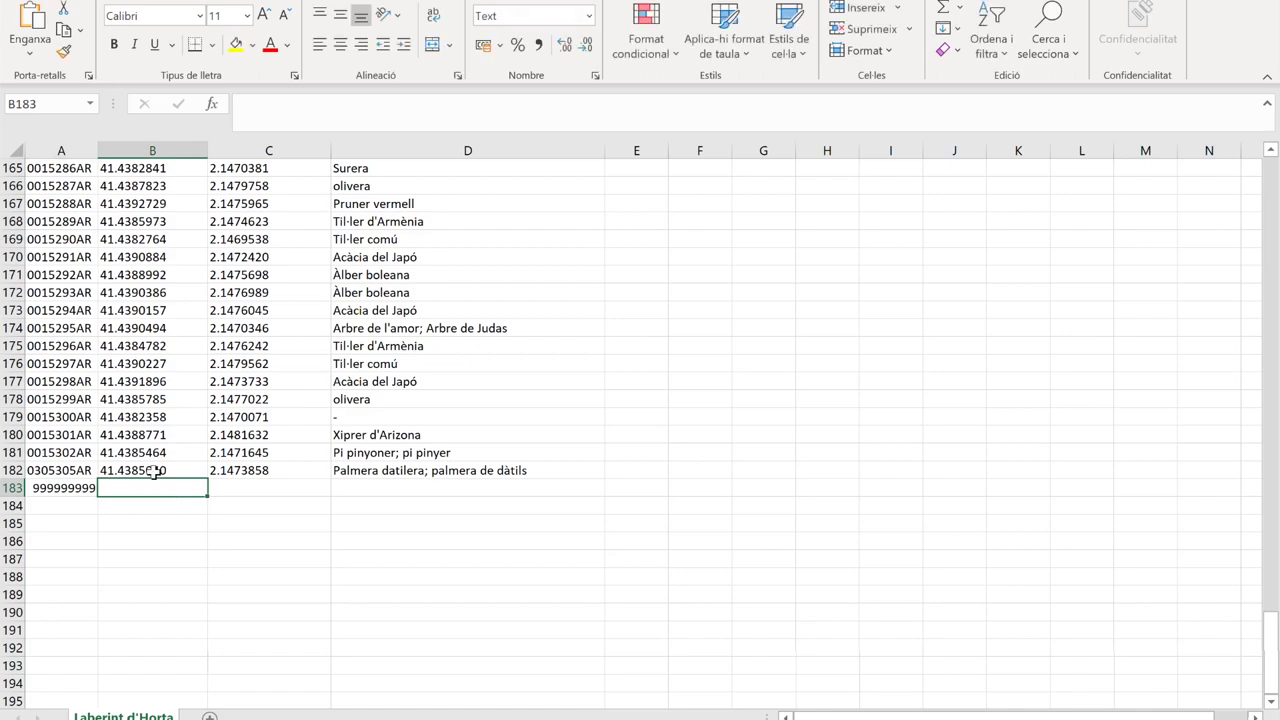
Copy row 182's coordinates into row 183 and trim them to 41.43 and 2.14.
left_click(158, 470)
left_click_drag(158, 470, 220, 472)
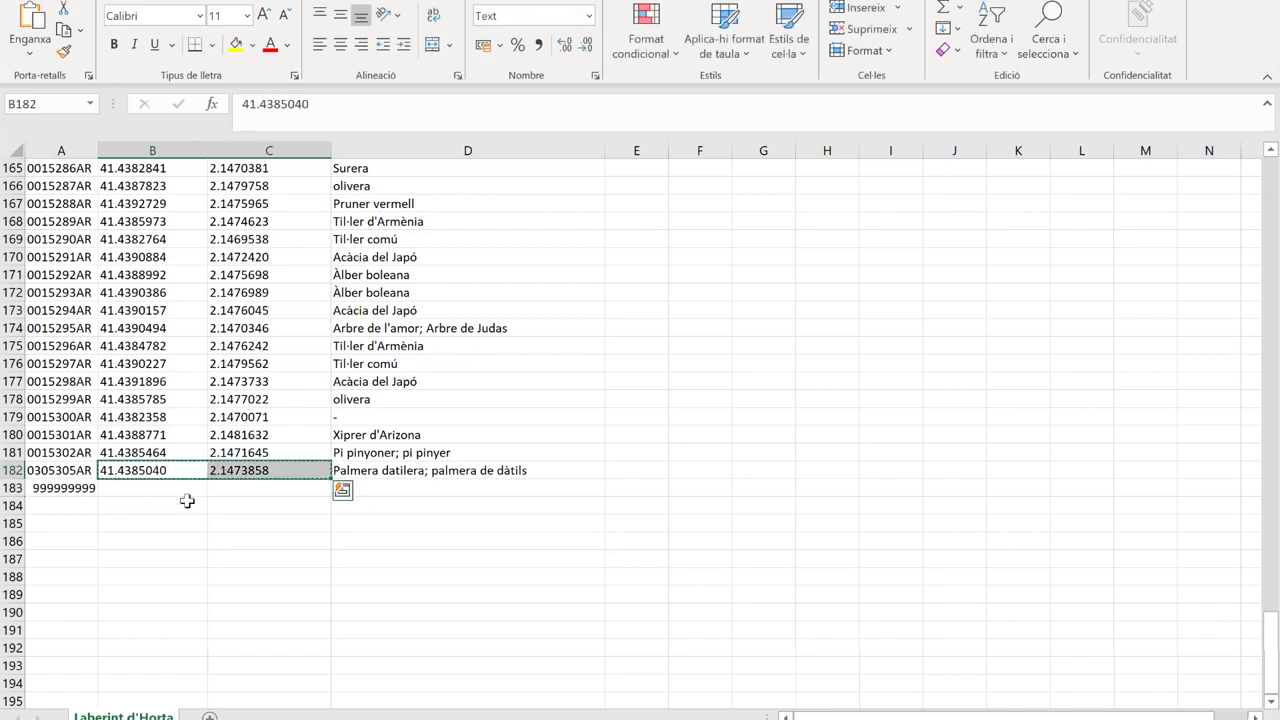
key("ctrl+c")
left_click(153, 488)
key("ctrl+v")
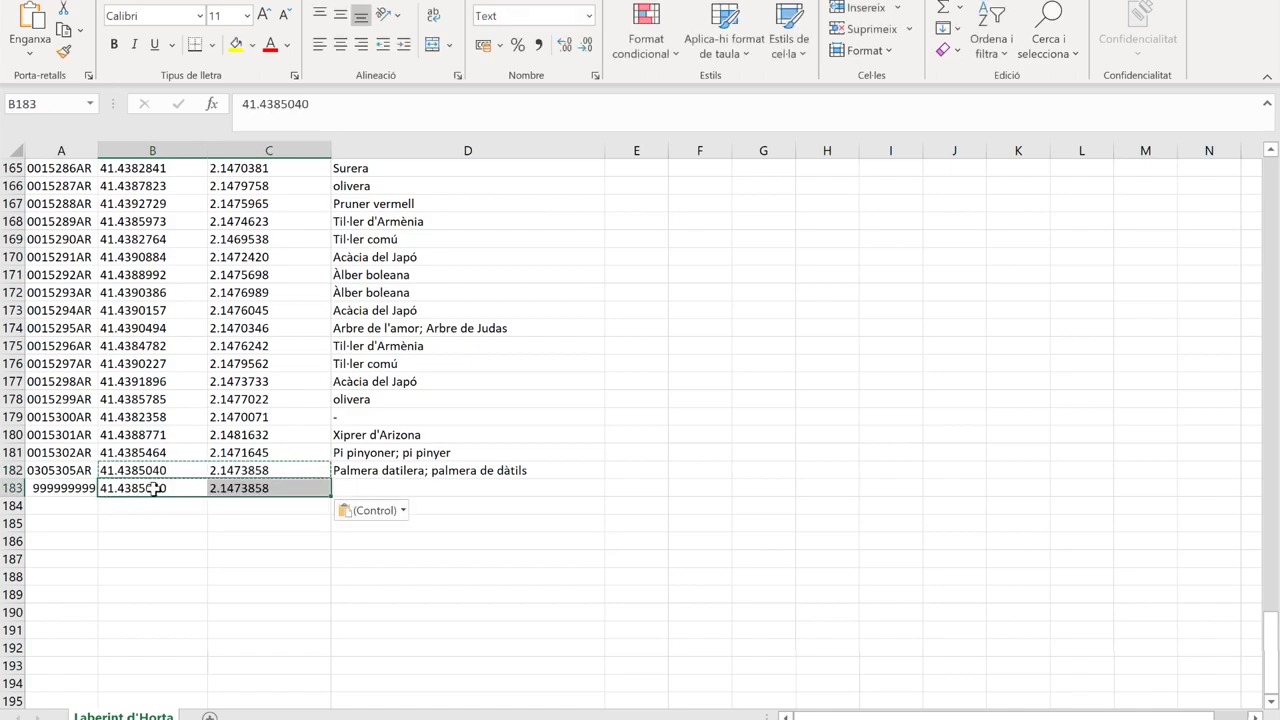
left_click_drag(309, 104, 274, 104)
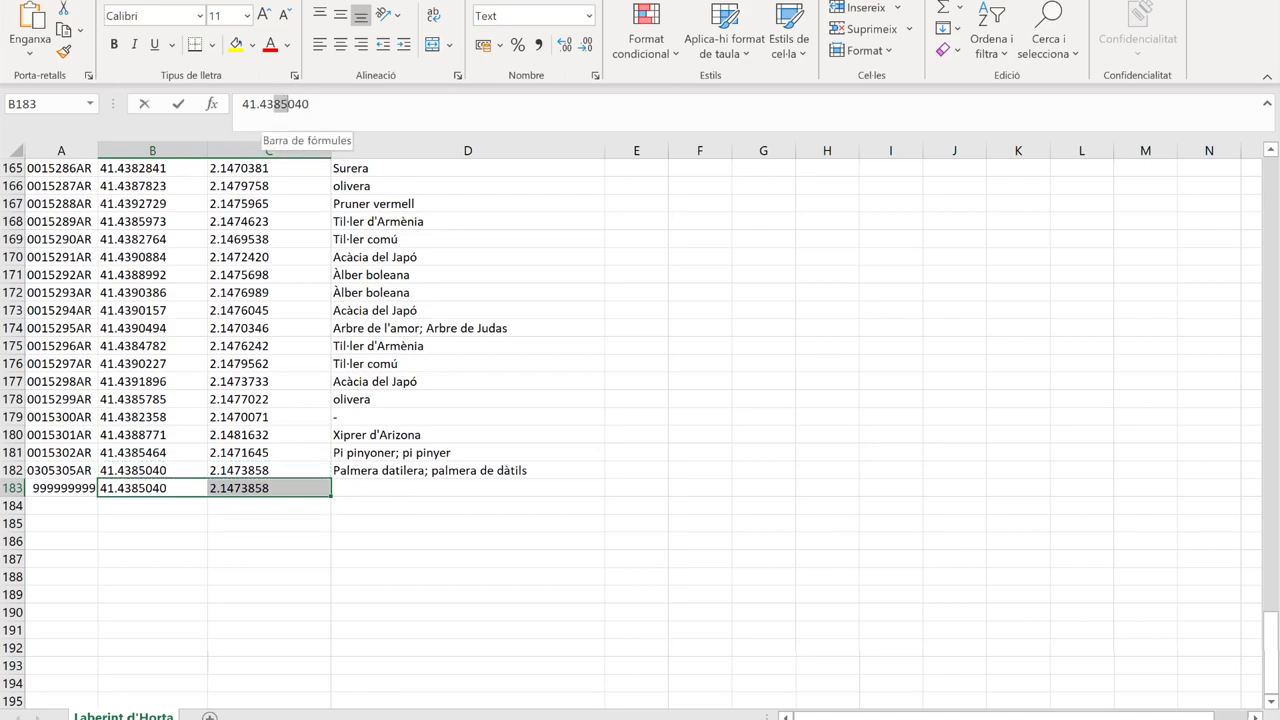
key("BackSpace")
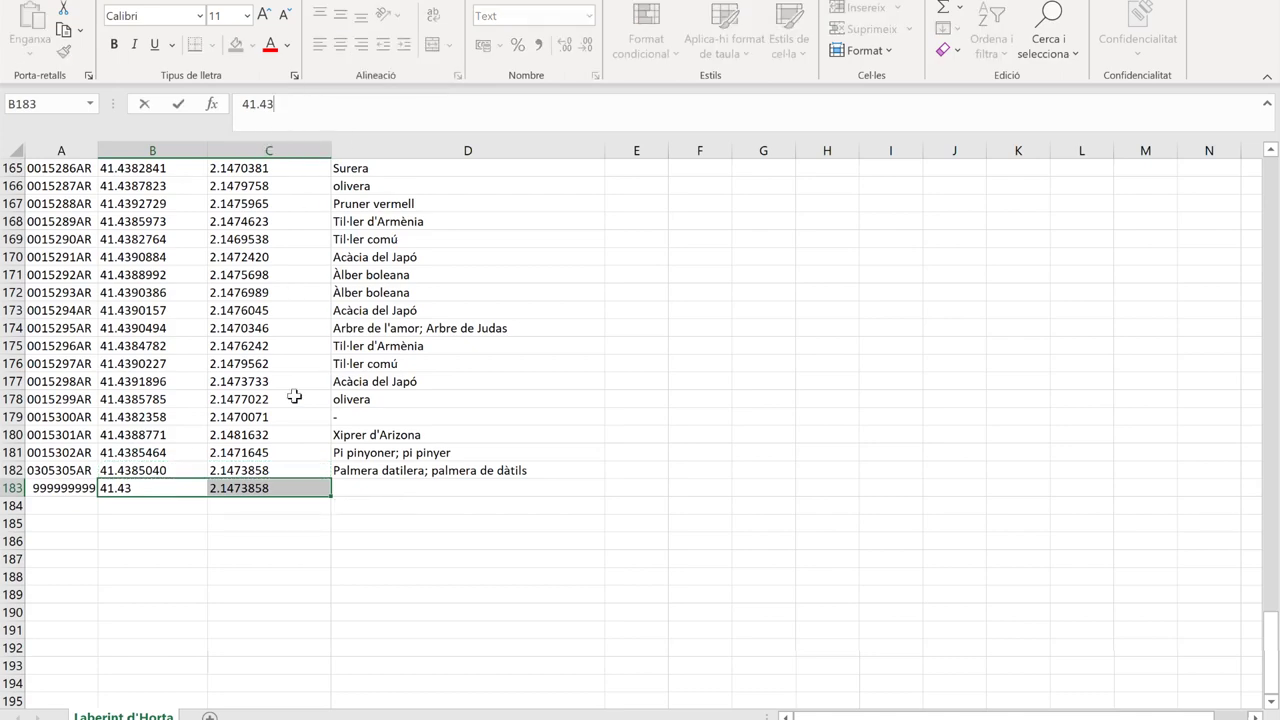
left_click(246, 543)
left_click(250, 490)
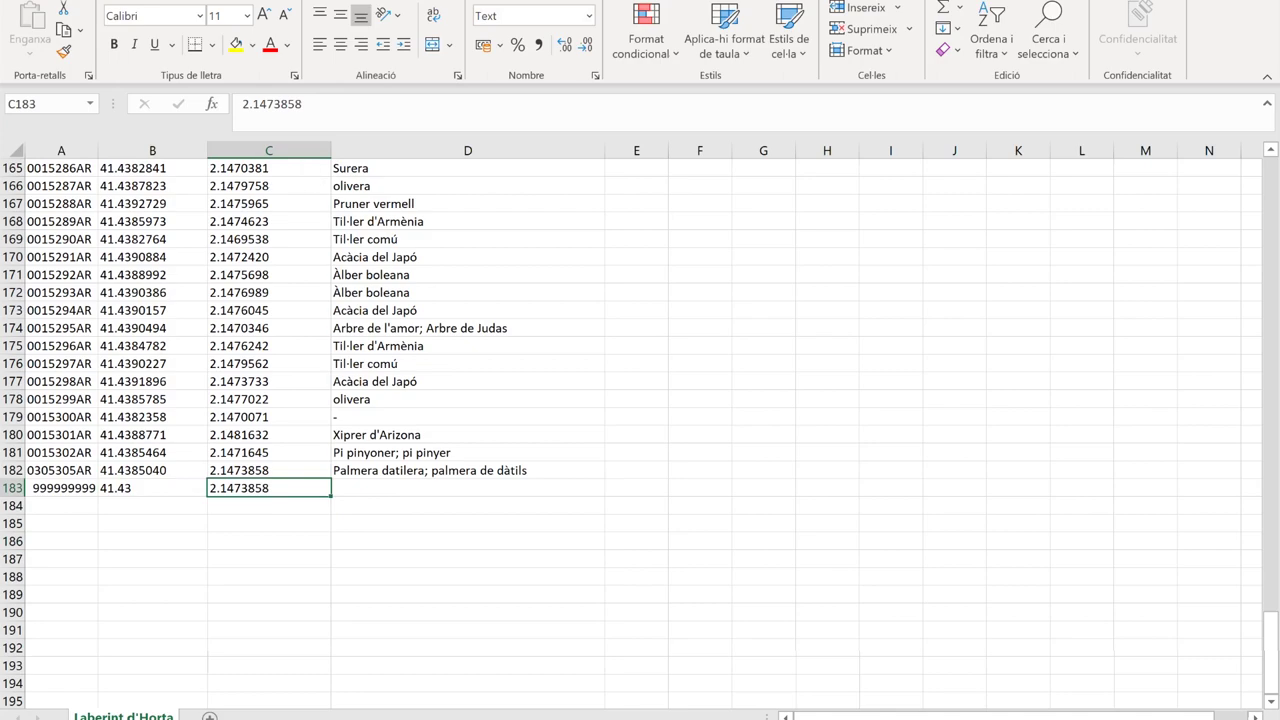
left_click_drag(254, 104, 302, 104)
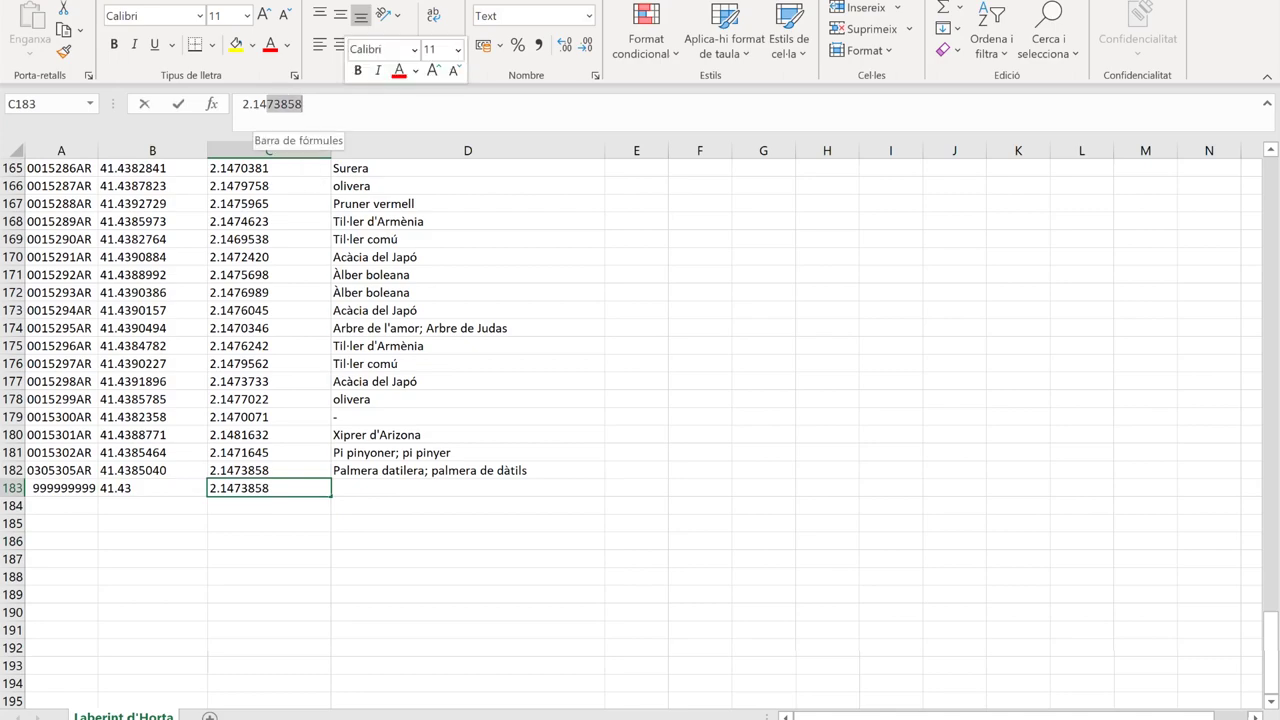
key("BackSpace")
left_click(350, 521)
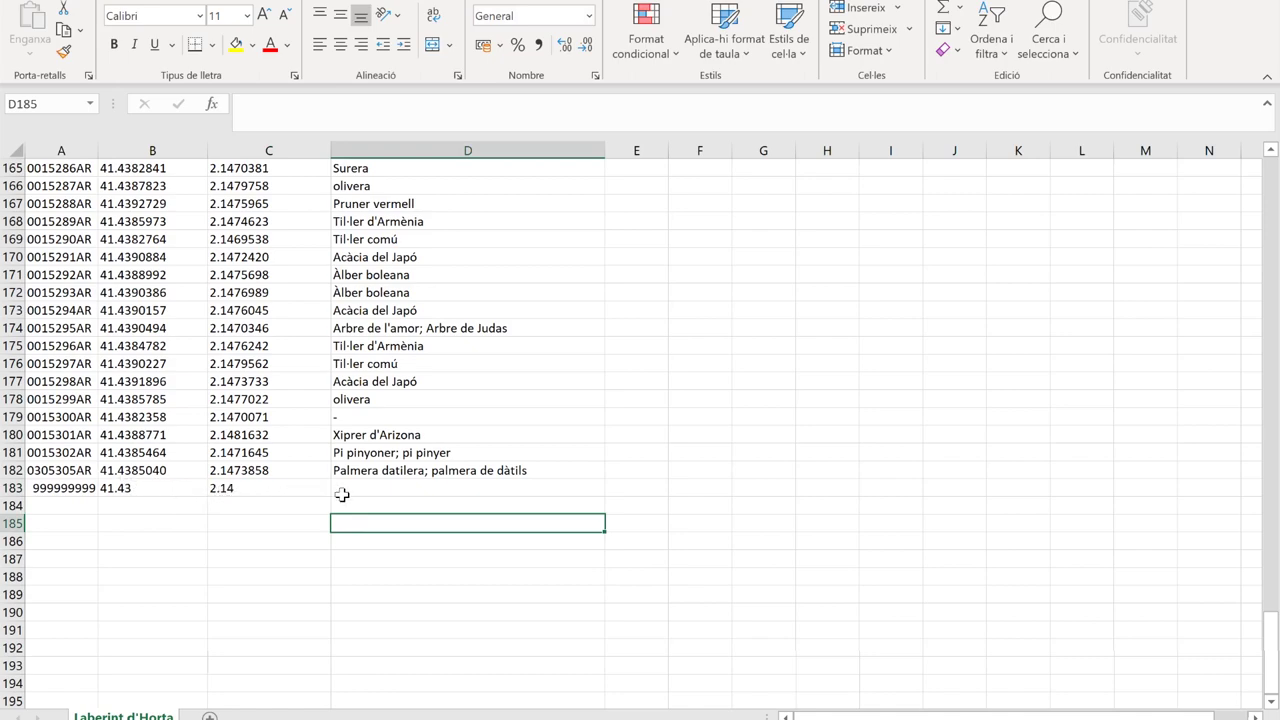
Copy the species Surera from D165 into D183.
left_click(371, 170)
key("ctrl+c")
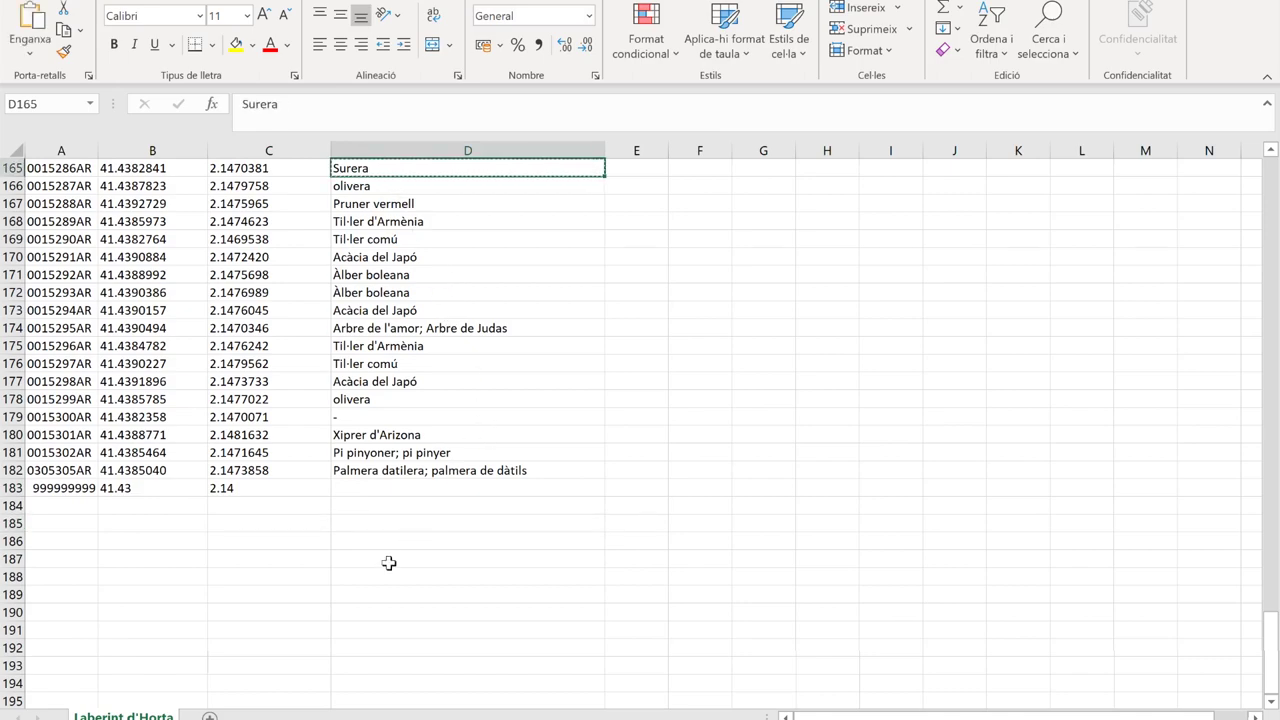
left_click(380, 488)
key("ctrl+v")
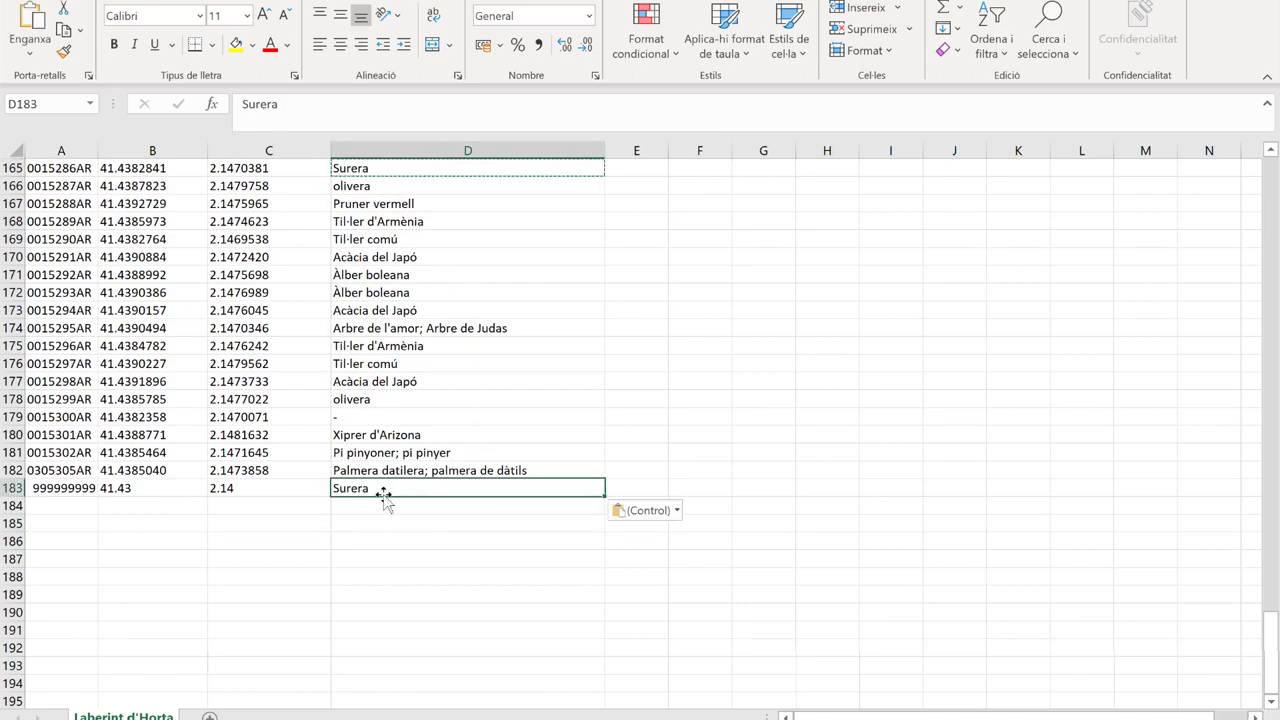
left_click(392, 541)
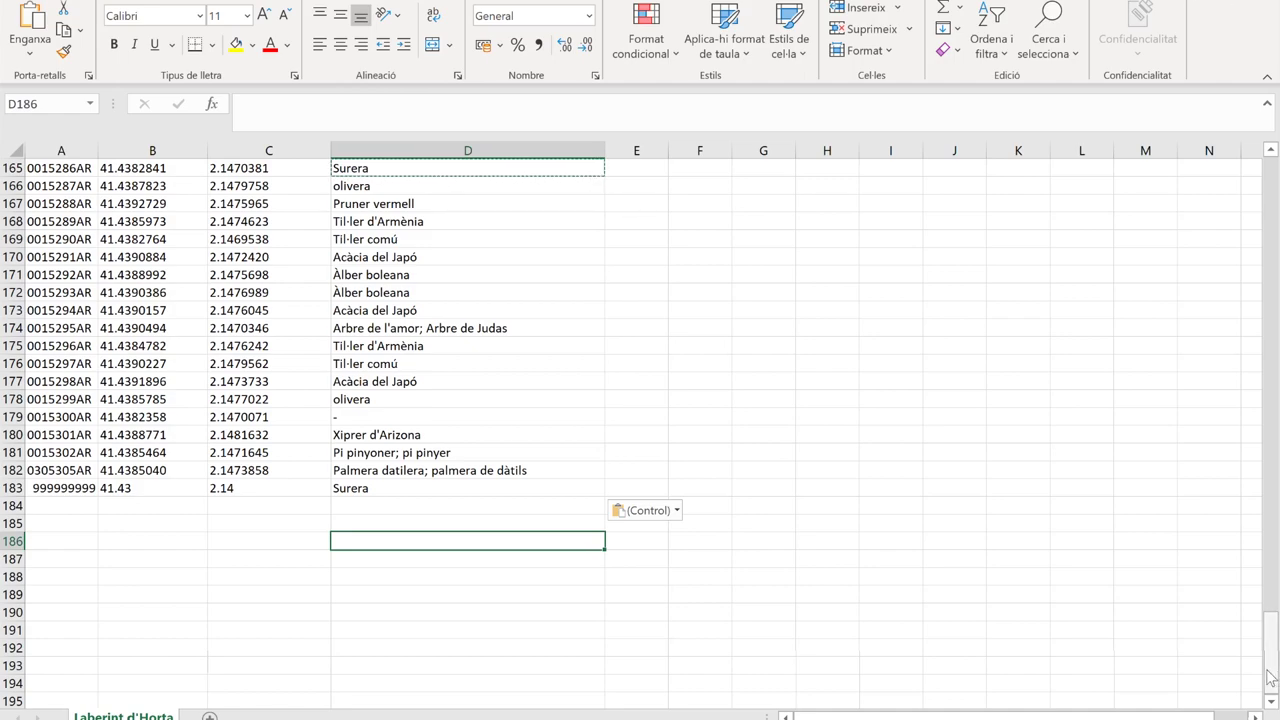
left_click_drag(1272, 668, 1271, 200)
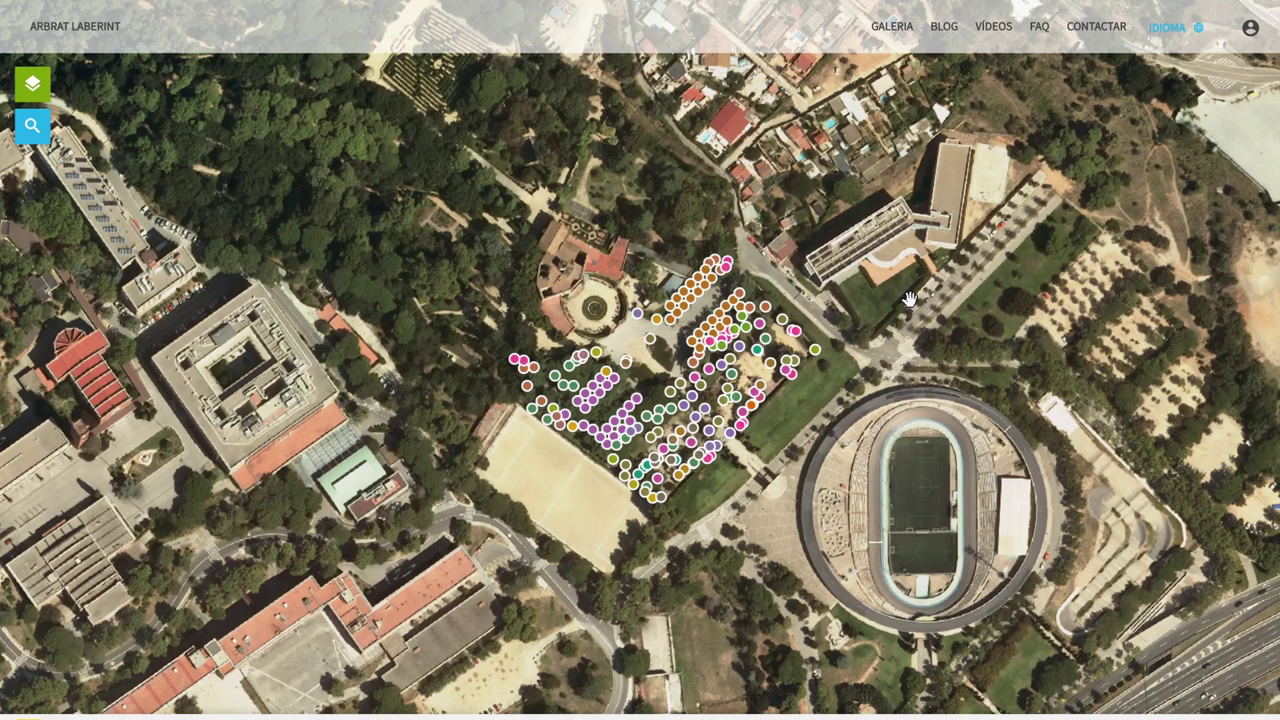
Reload the published Laberint tree map to fetch new data, then zoom out to the surrounding area.
left_click_drag(916, 350, 886, 367)
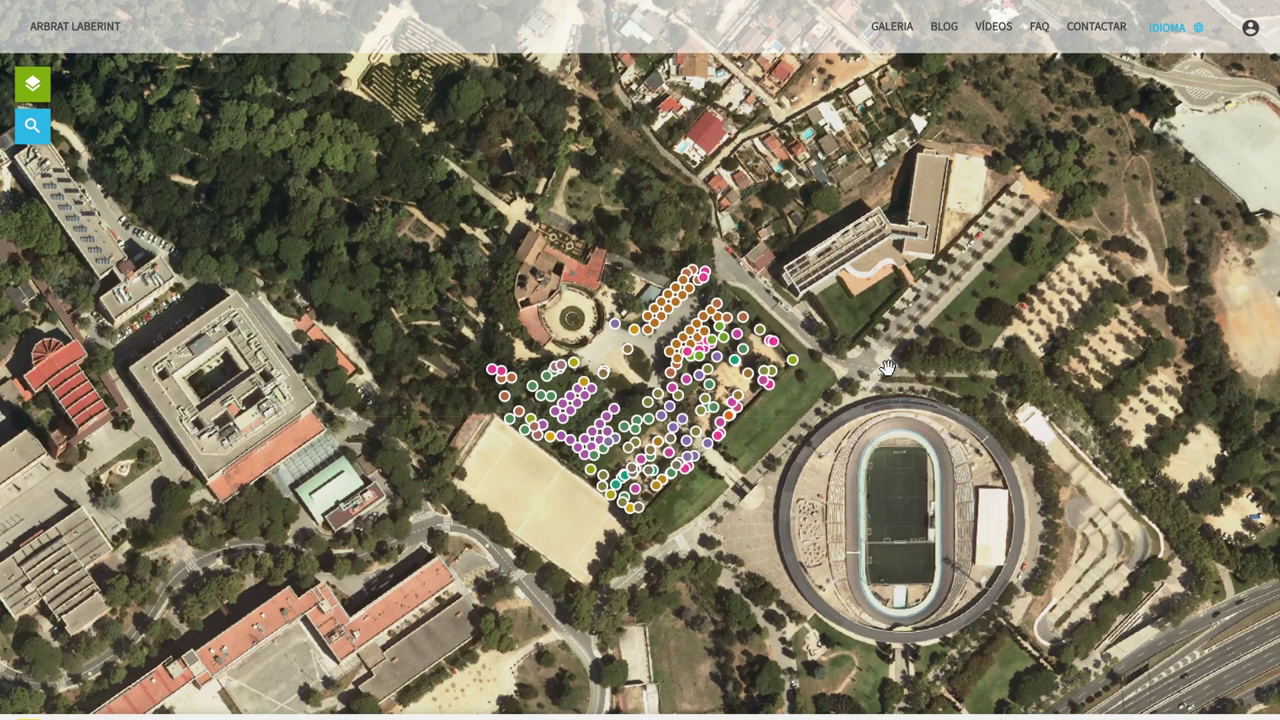
key("F5")
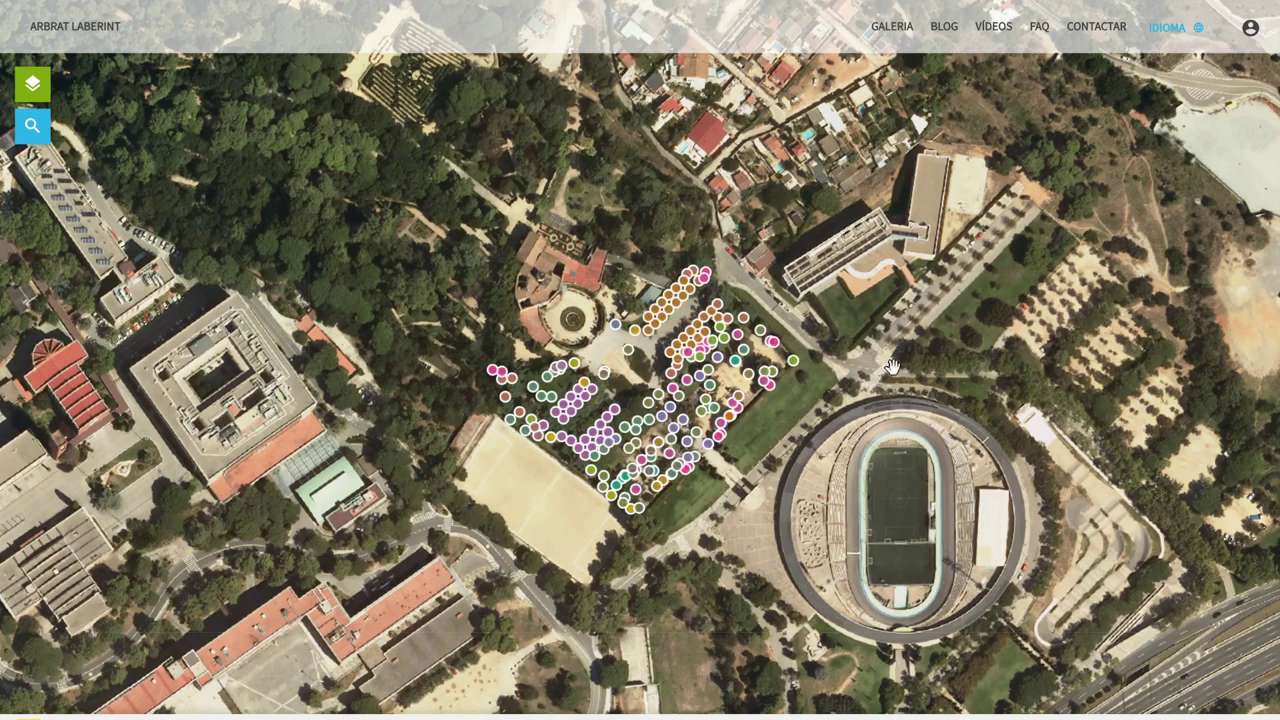
scroll(881, 390, "down", 1)
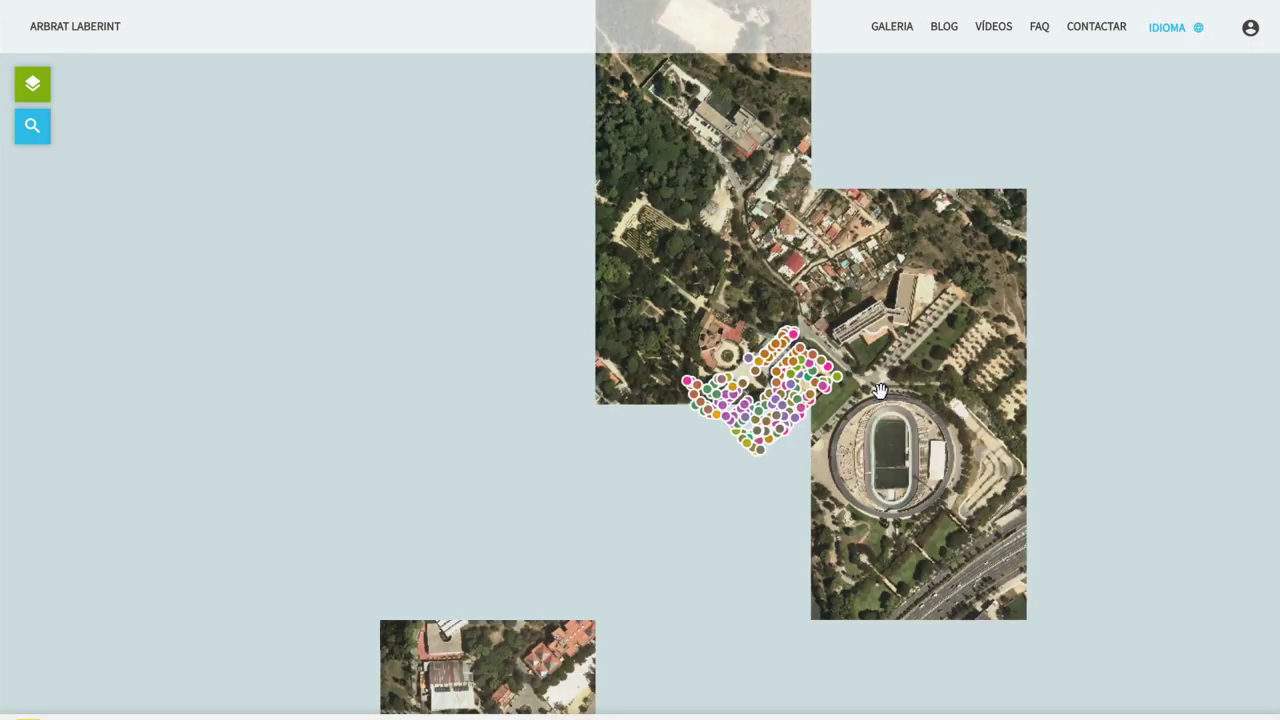
scroll(881, 390, "down", 1)
left_click_drag(886, 448, 731, 450)
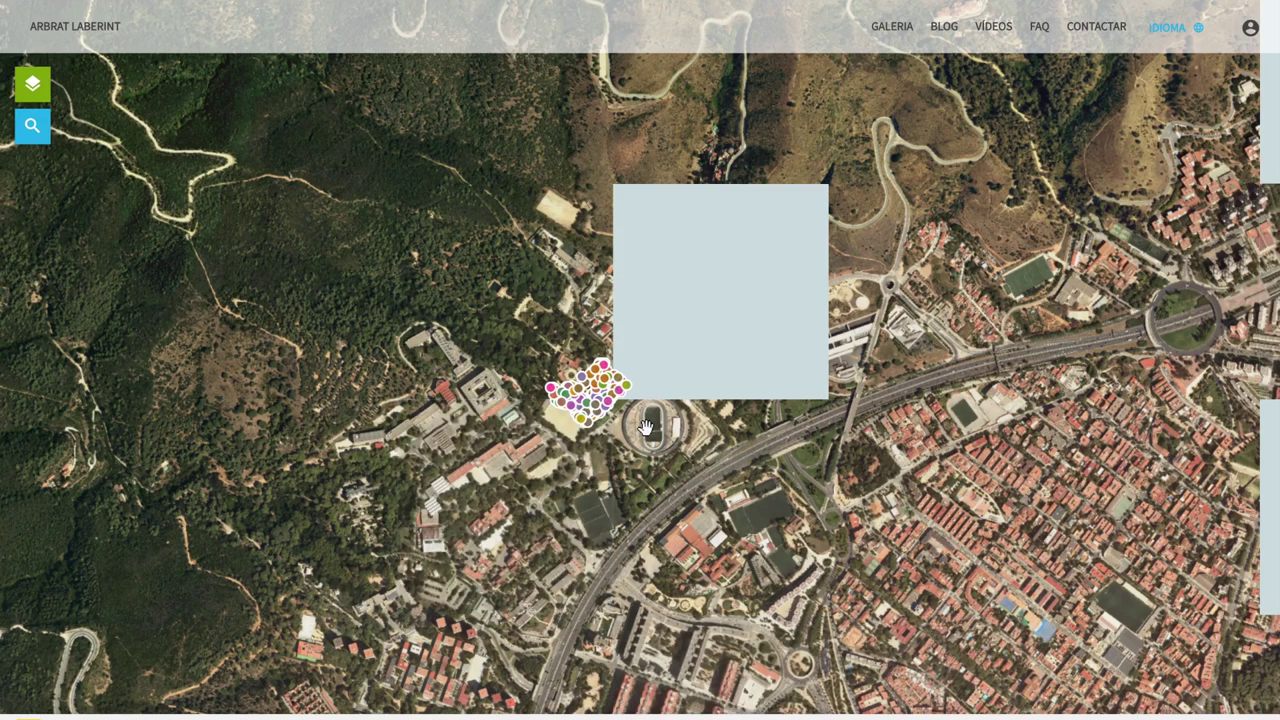
left_click_drag(628, 442, 682, 453)
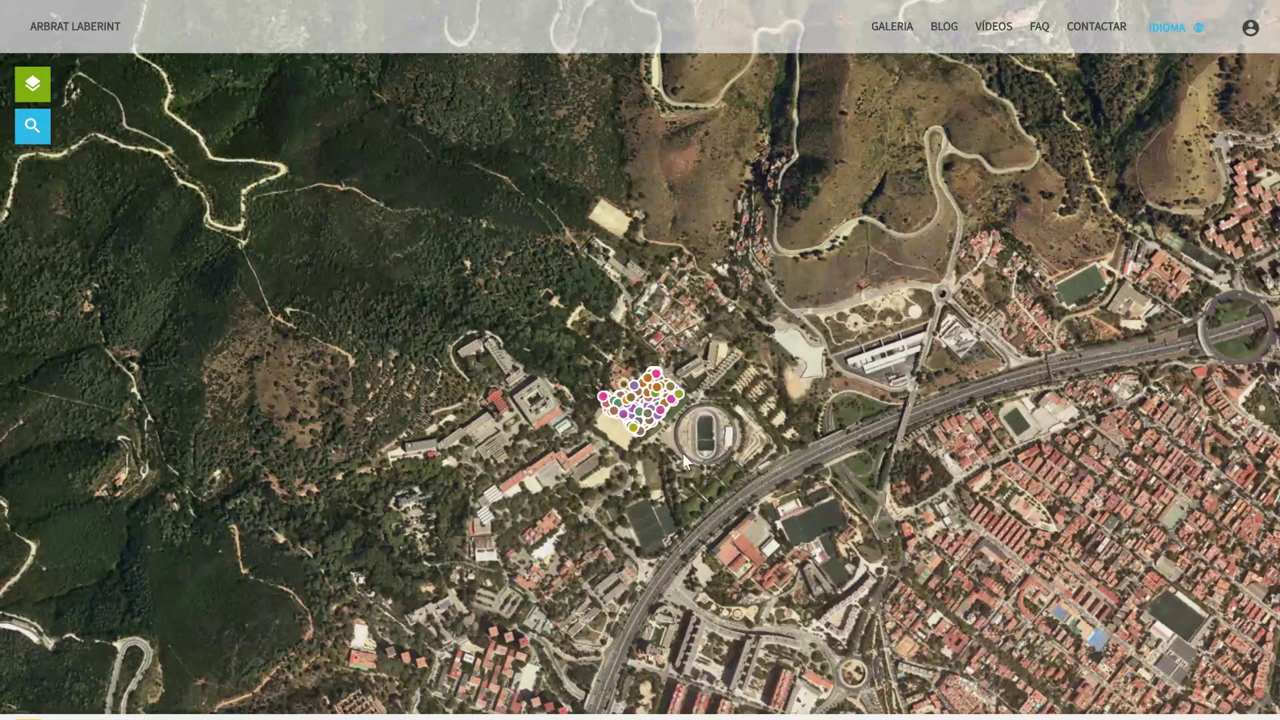
scroll(680, 452, "down", 1)
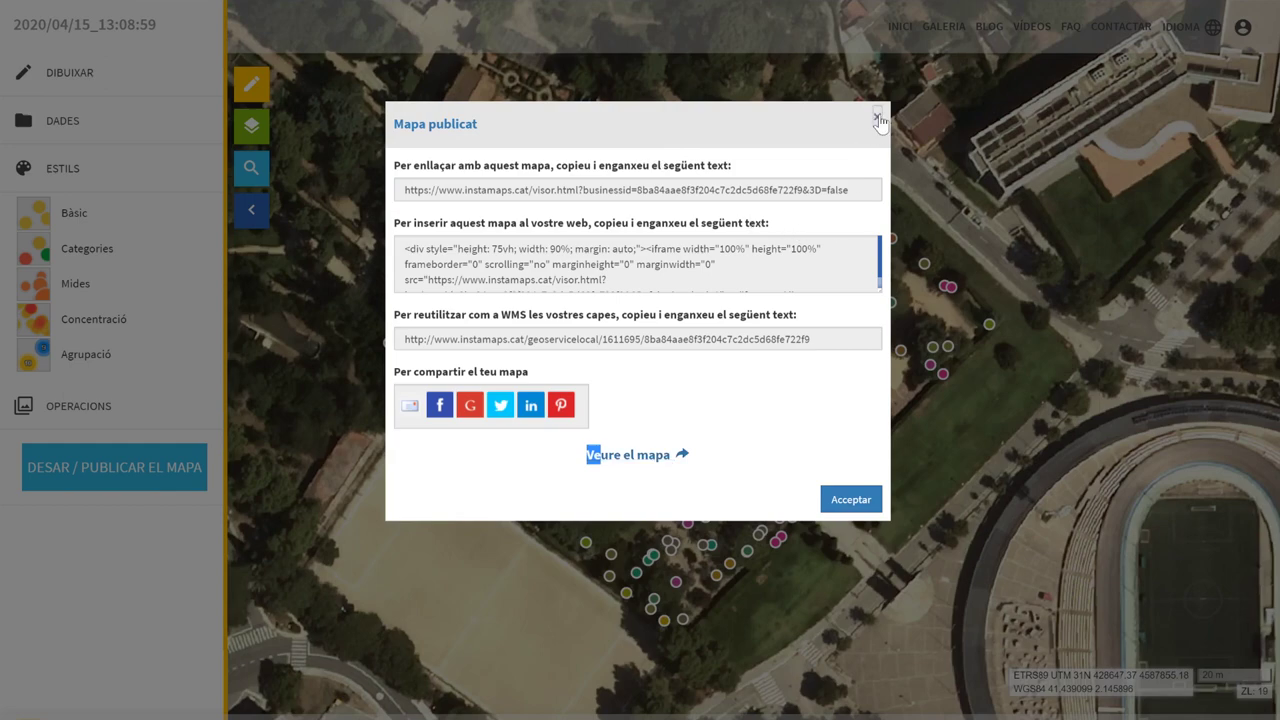
Close the Mapa publicat dialog and open the Arbrat layer's data table from the CAPES list.
left_click(878, 120)
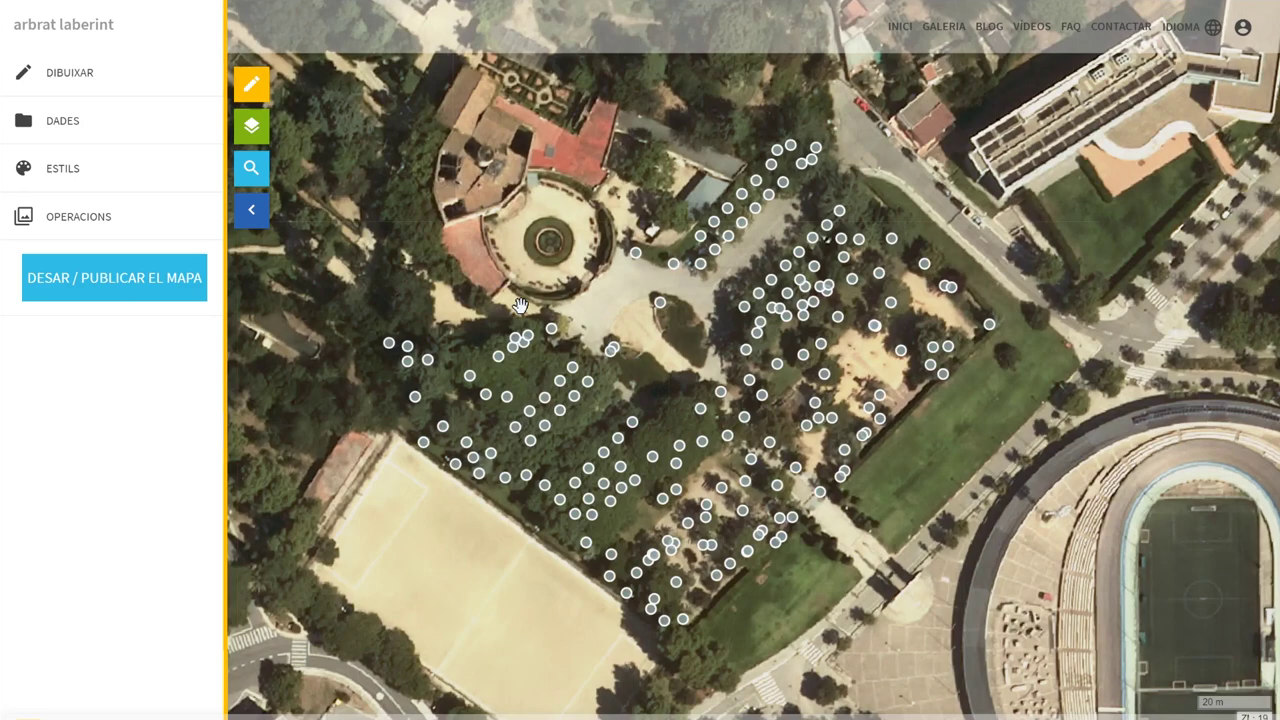
left_click(252, 127)
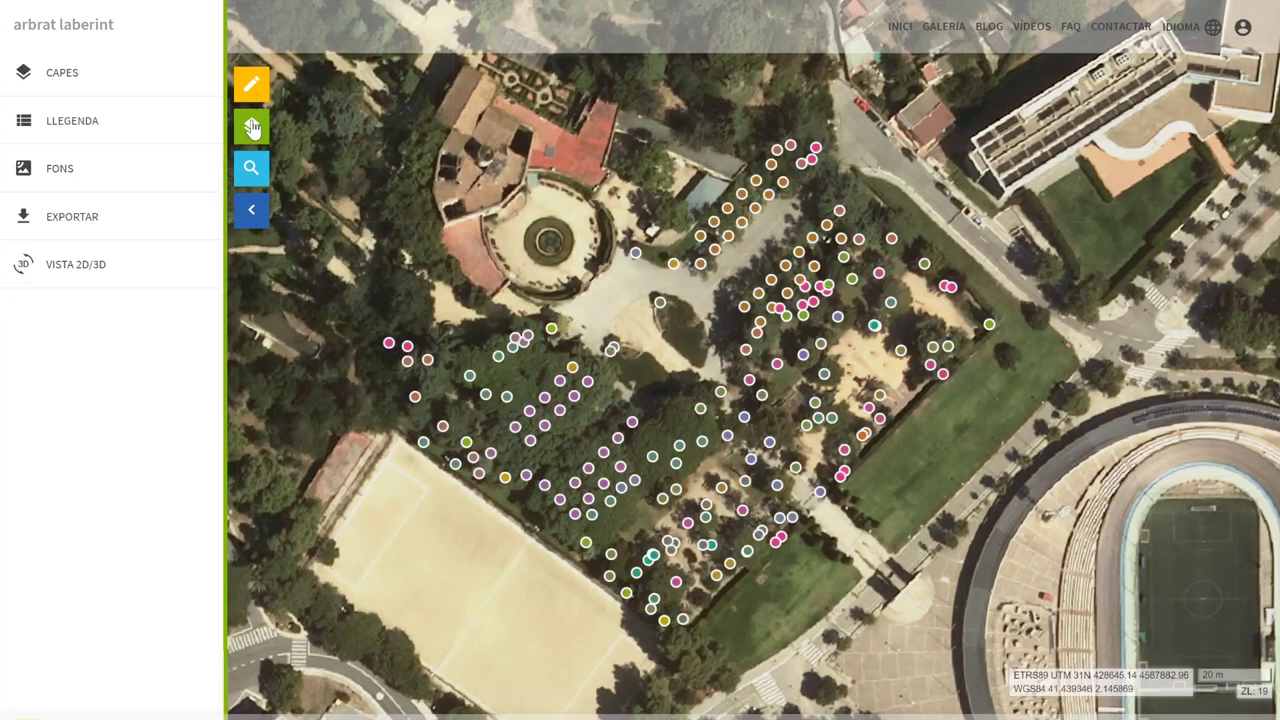
left_click(76, 73)
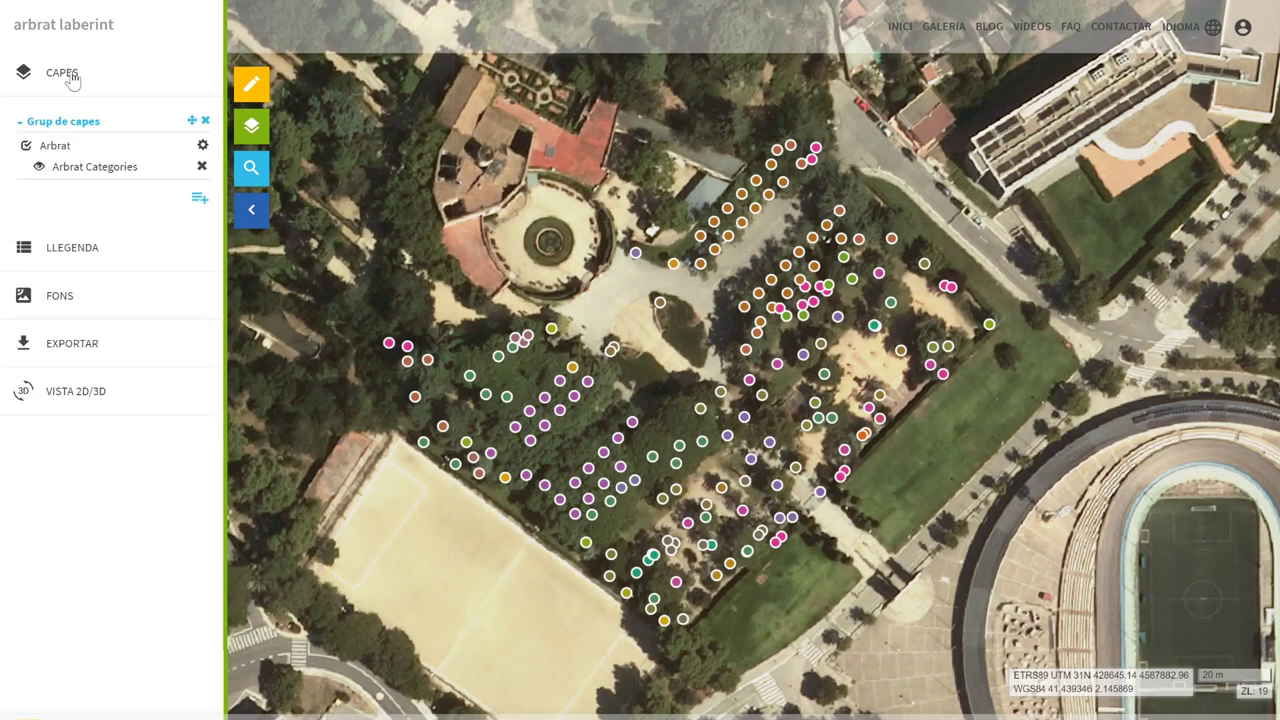
left_click(203, 146)
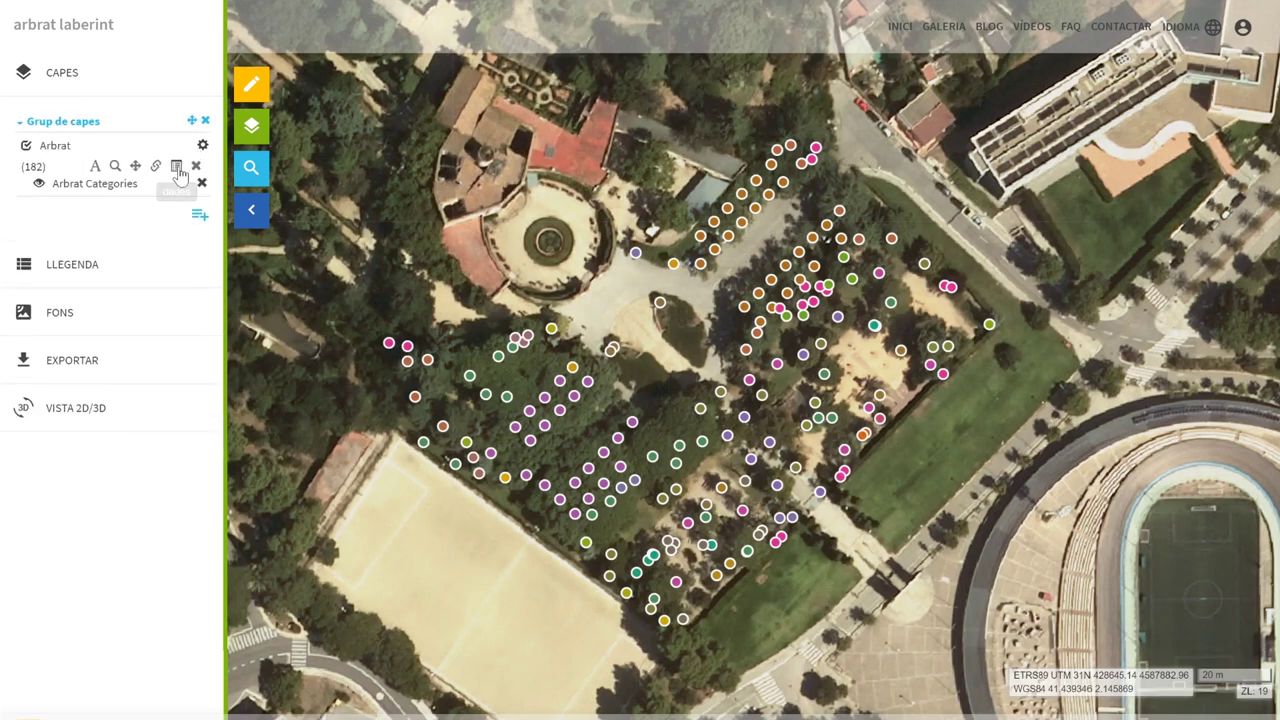
left_click(175, 167)
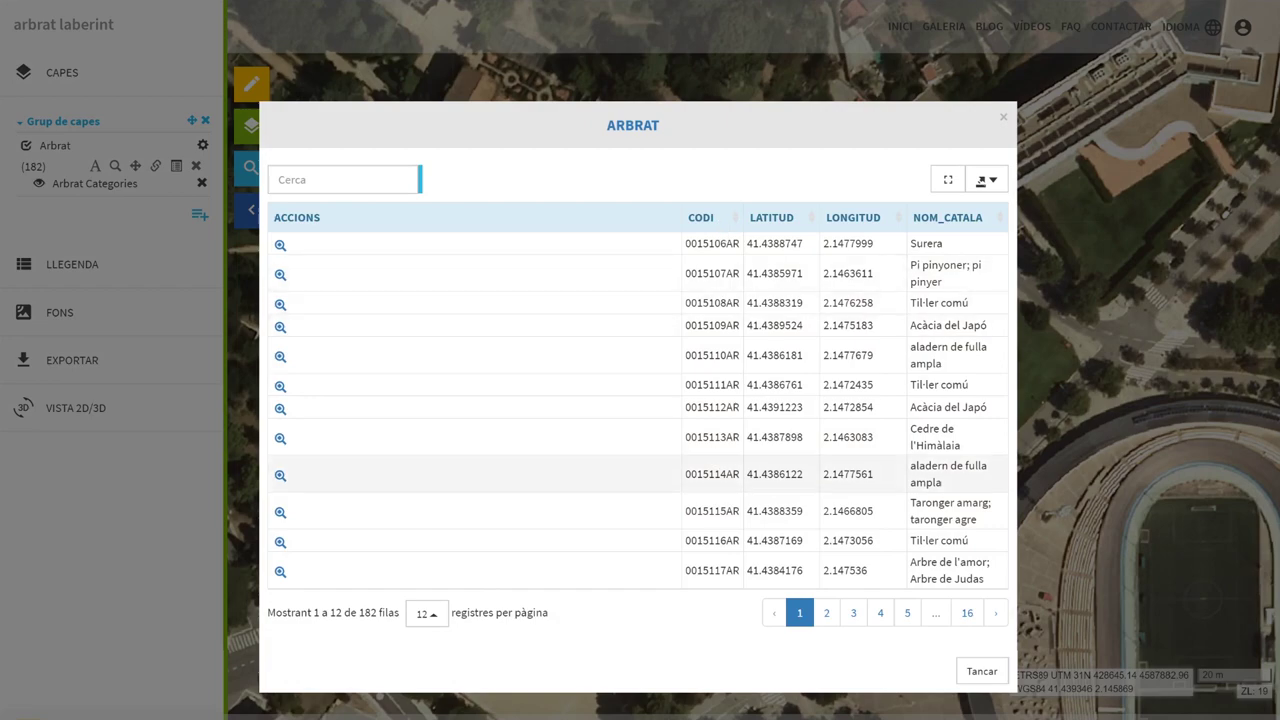
Show 182 records per page and sort by CODI descending so the 999999999 Surera tree tops the list.
left_click(430, 614)
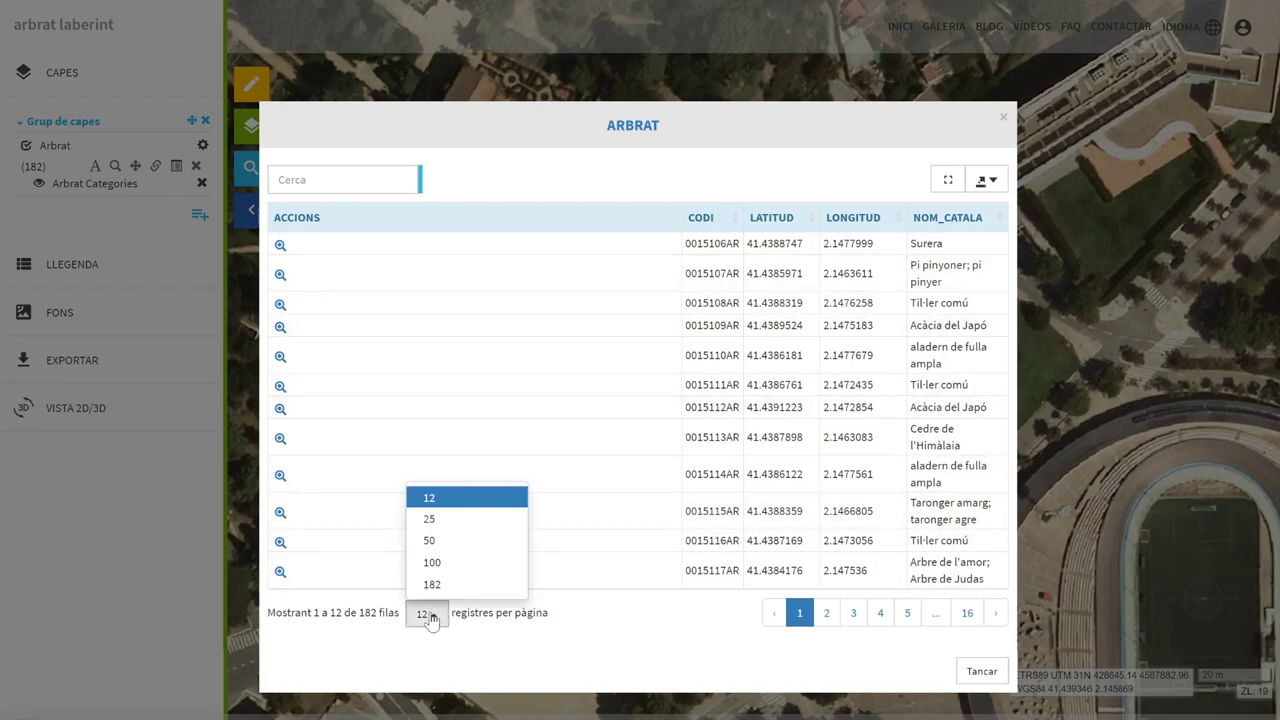
left_click(431, 586)
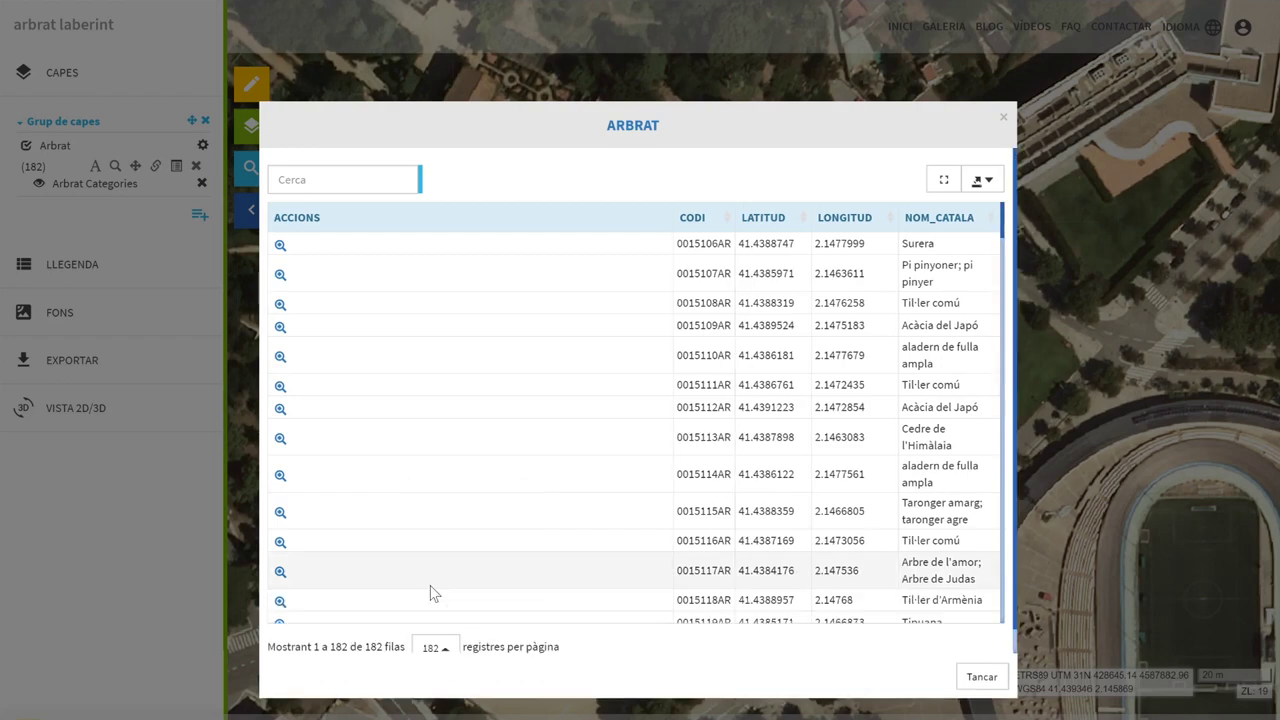
left_click(694, 217)
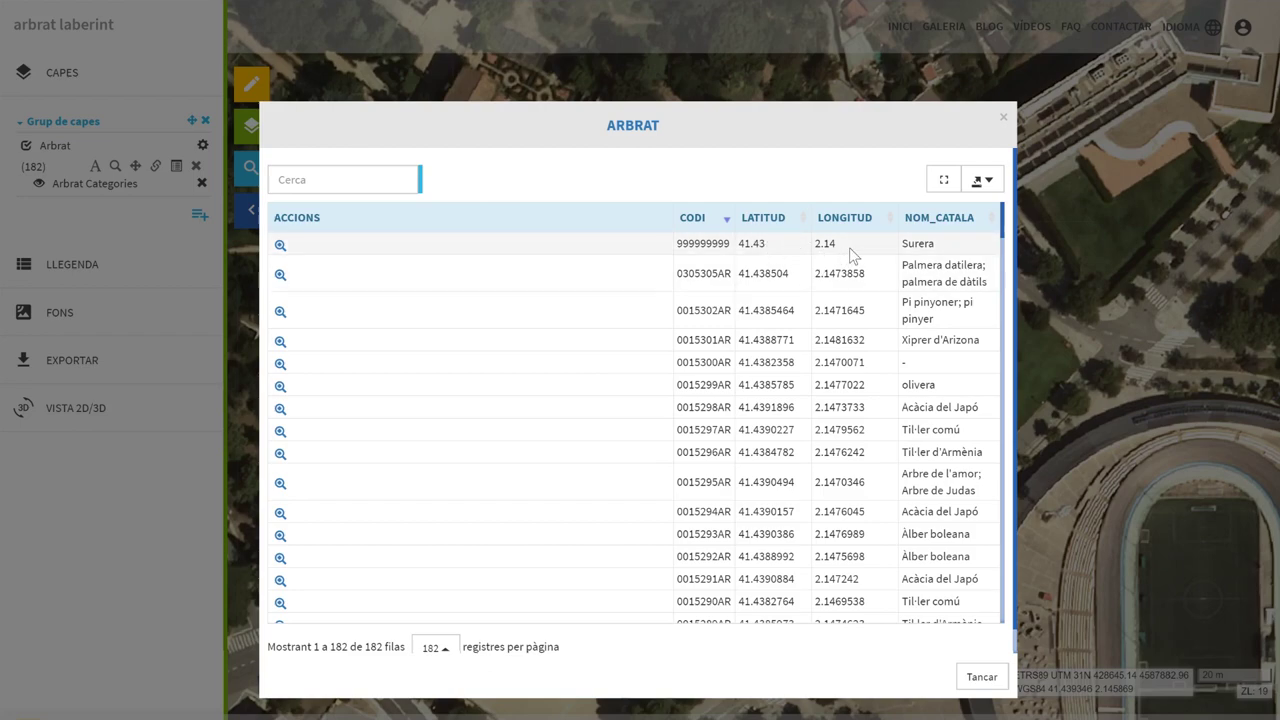
Zoom to the 999999999 tree, then zoom out to show it south-west of the labyrinth trees.
left_click(280, 246)
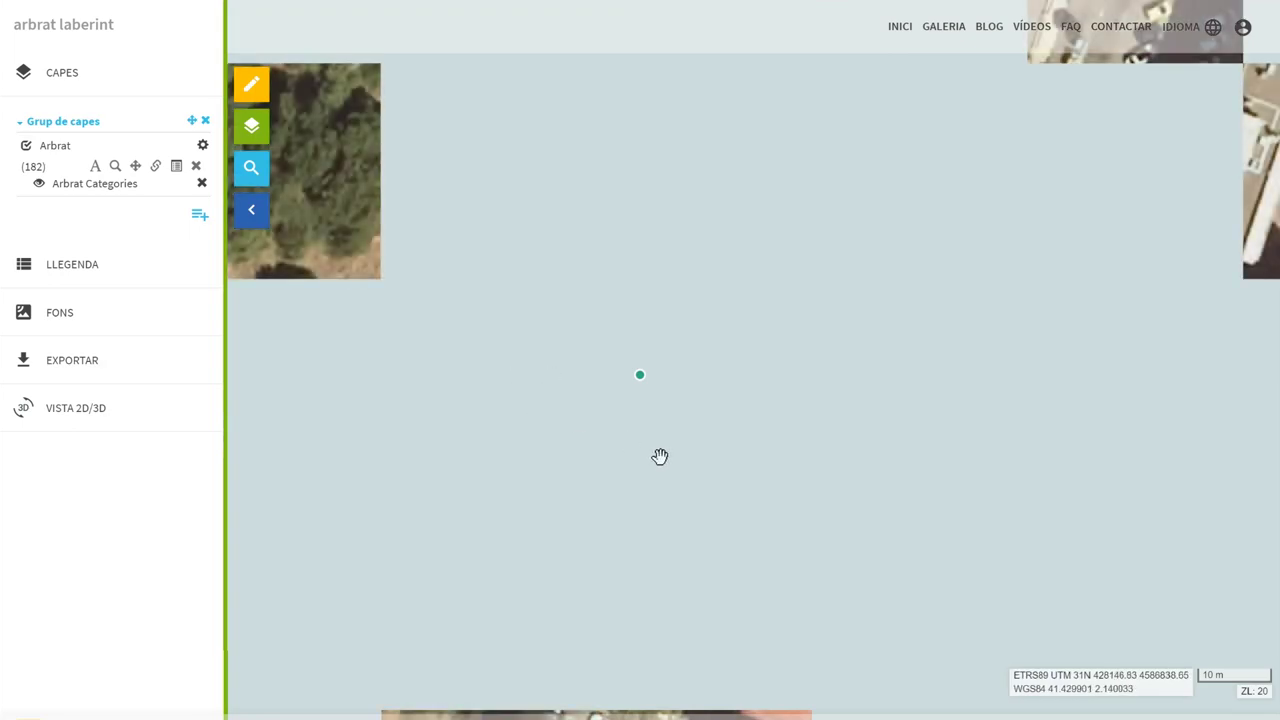
scroll(650, 445, "down", 2)
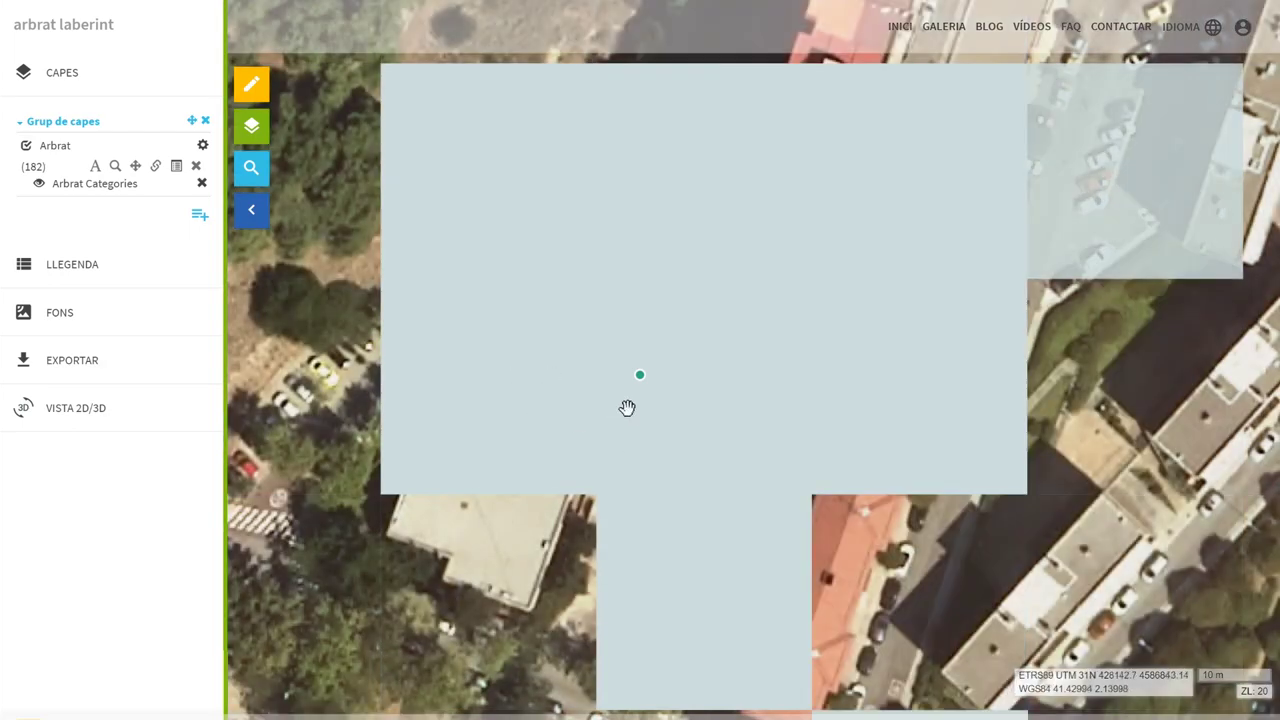
scroll(627, 405, "down", 1)
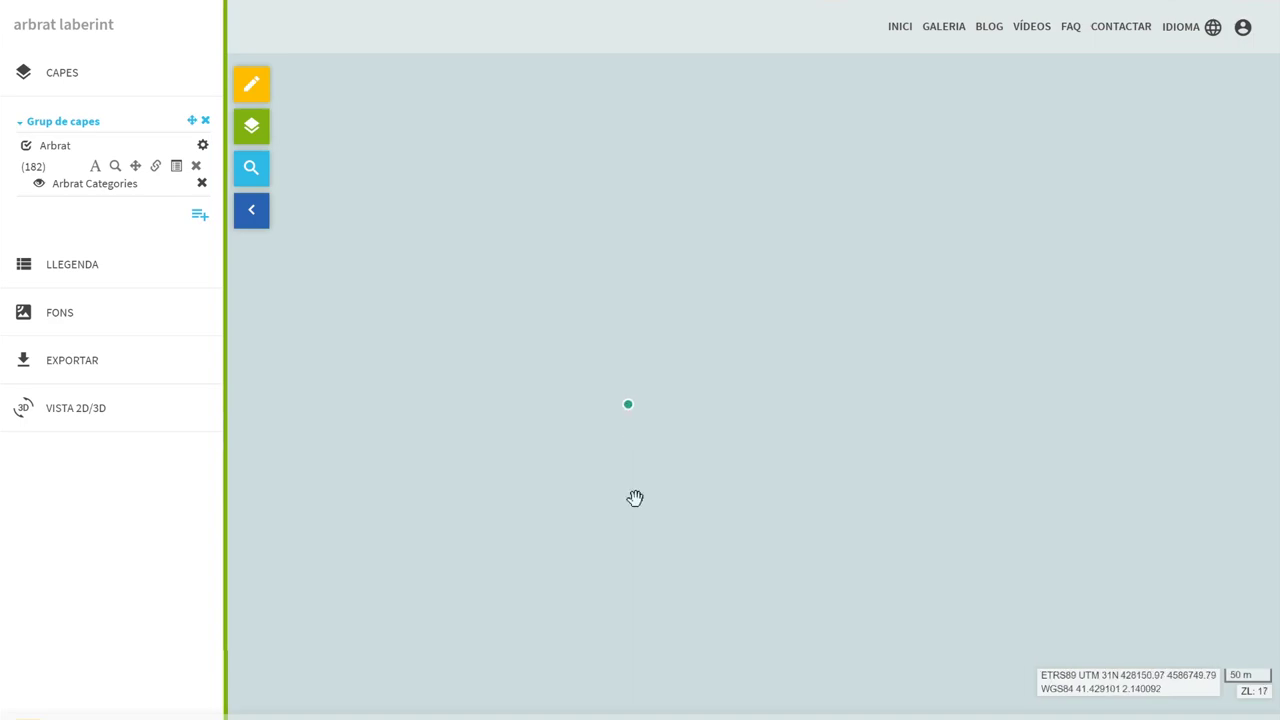
left_click_drag(634, 495, 895, 388)
scroll(920, 375, "down", 1)
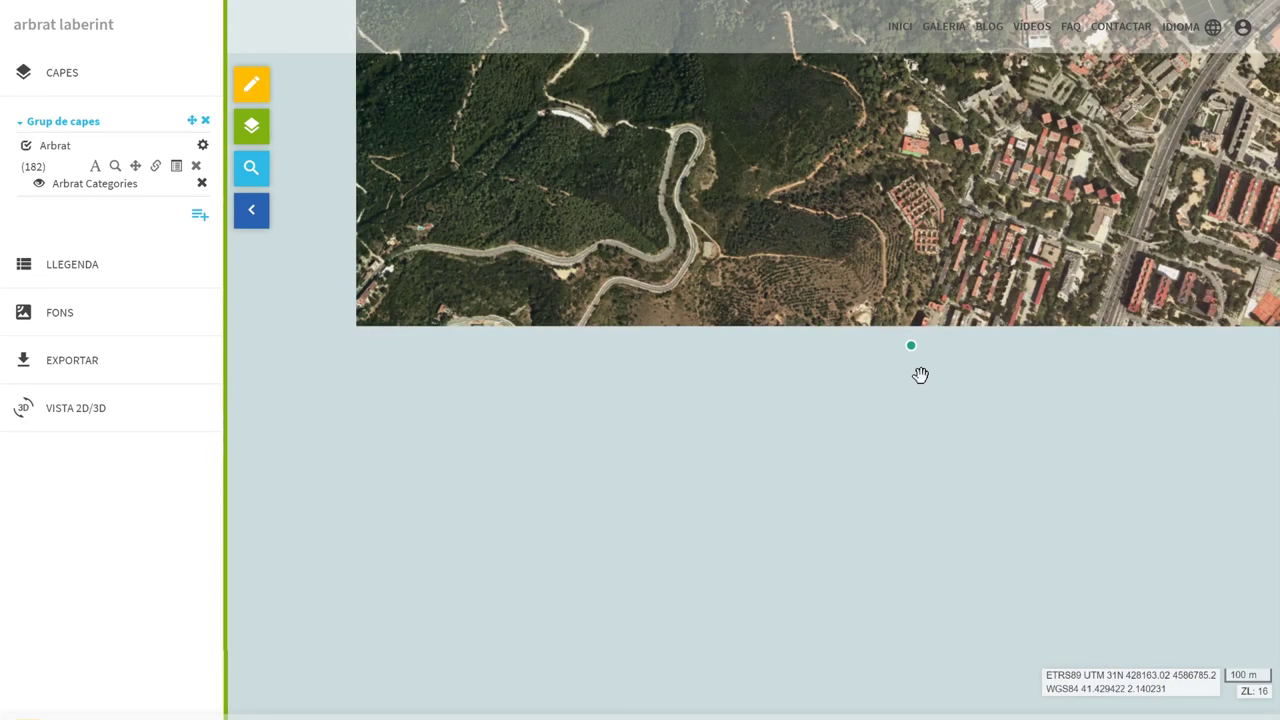
scroll(920, 375, "down", 1)
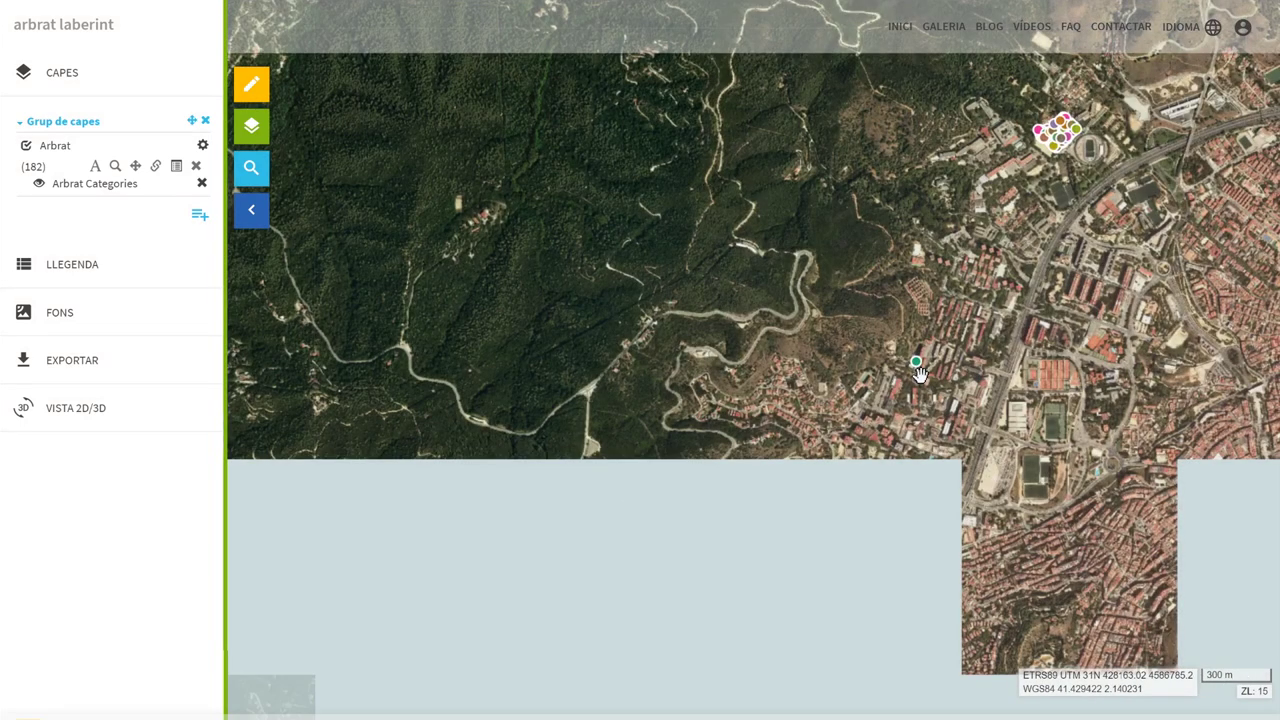
left_click_drag(1040, 349, 891, 340)
left_click_drag(768, 207, 766, 242)
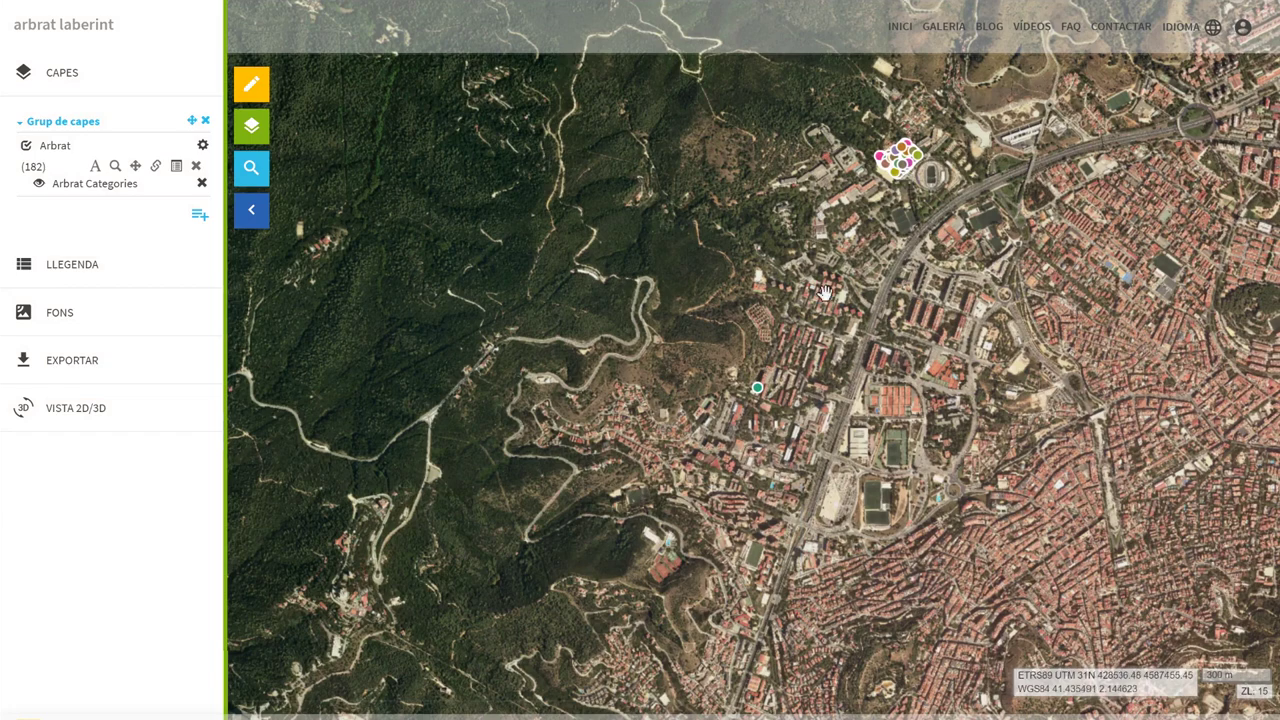
left_click_drag(794, 413, 750, 472)
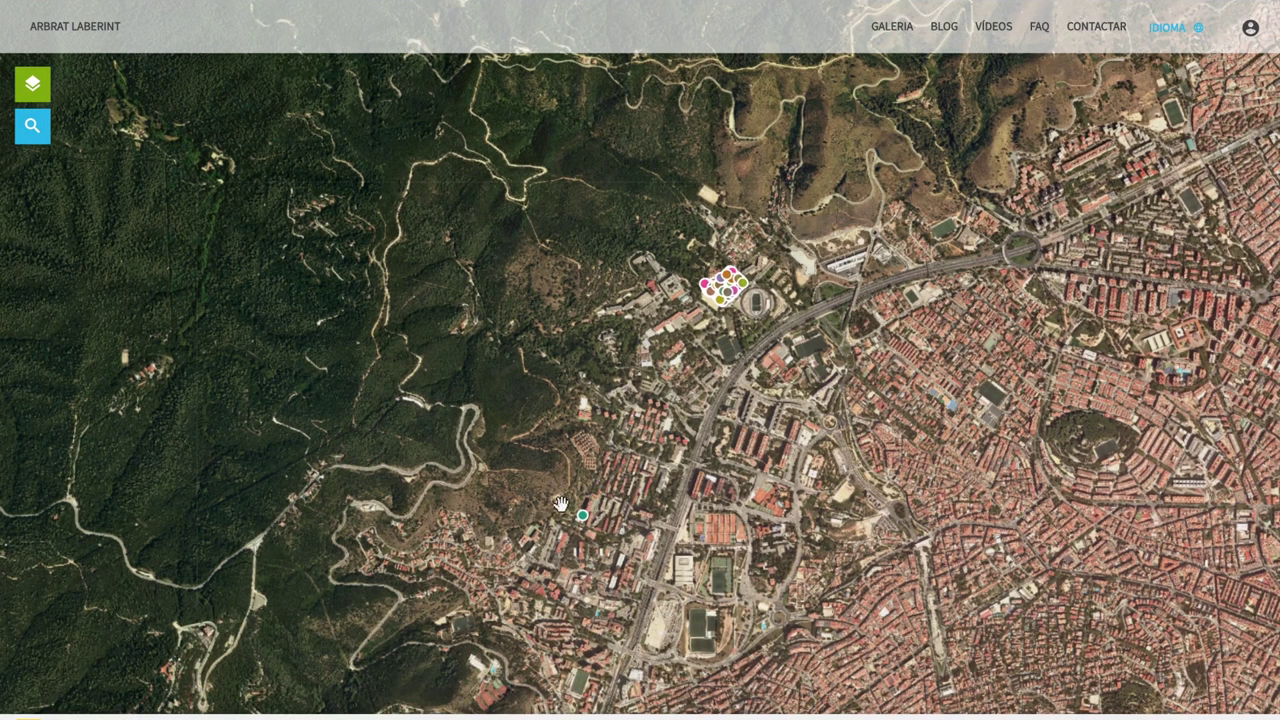
left_click_drag(760, 391, 747, 415)
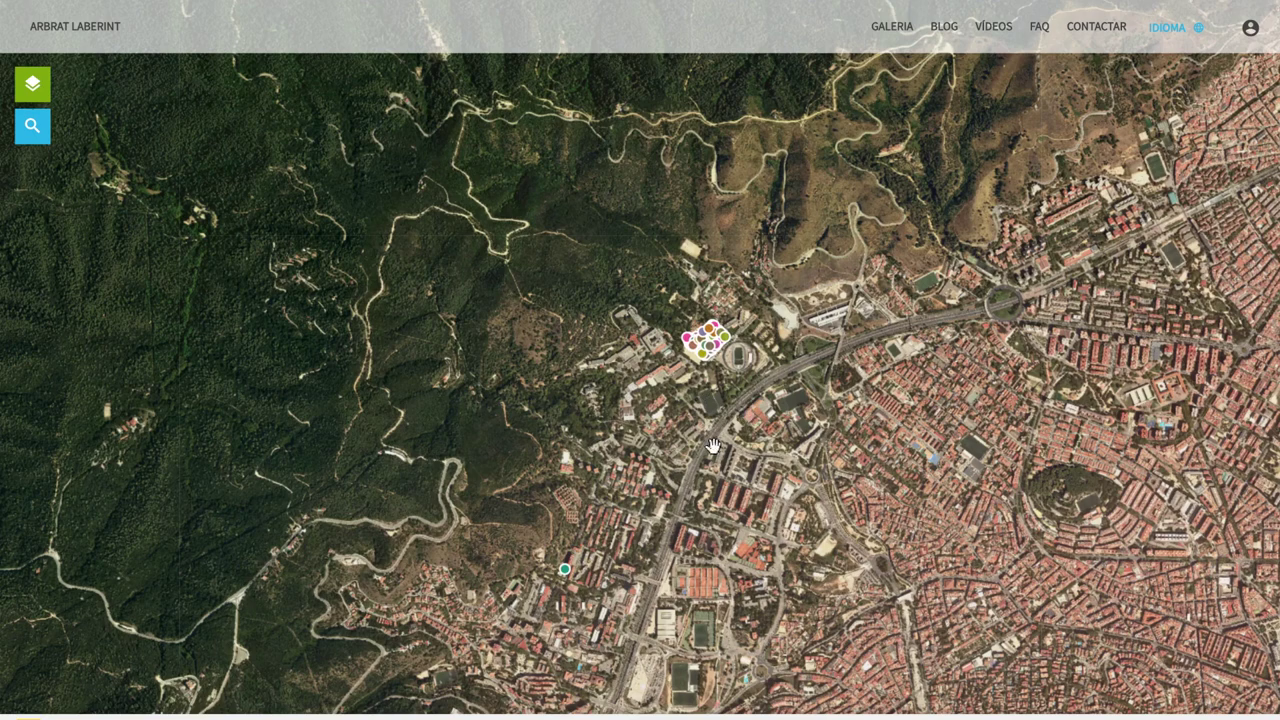
left_click_drag(712, 446, 706, 422)
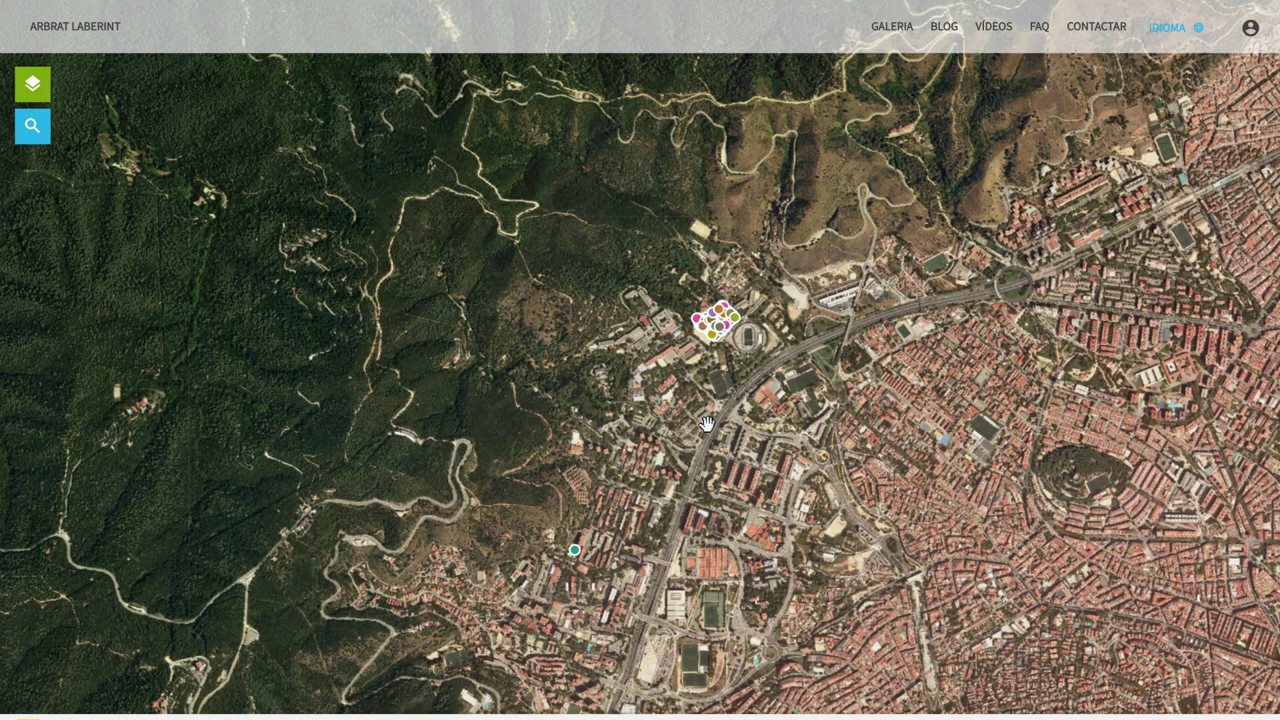
left_click(575, 553)
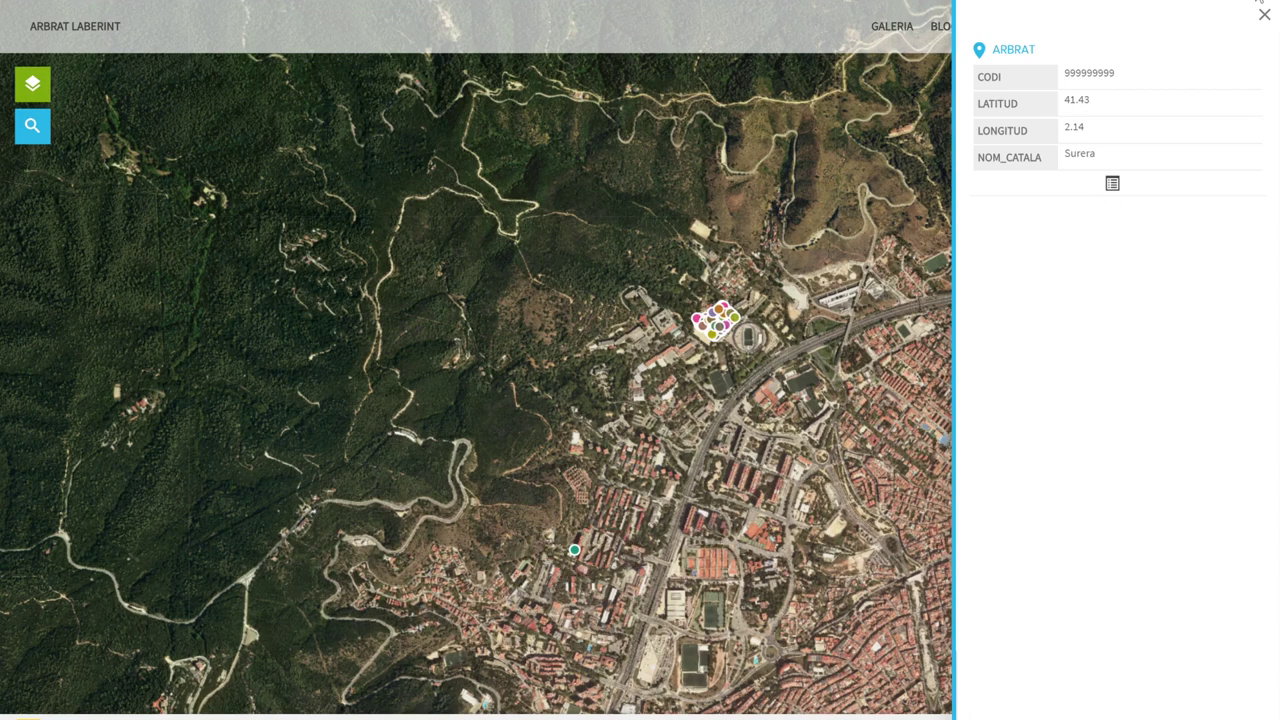
left_click(1263, 15)
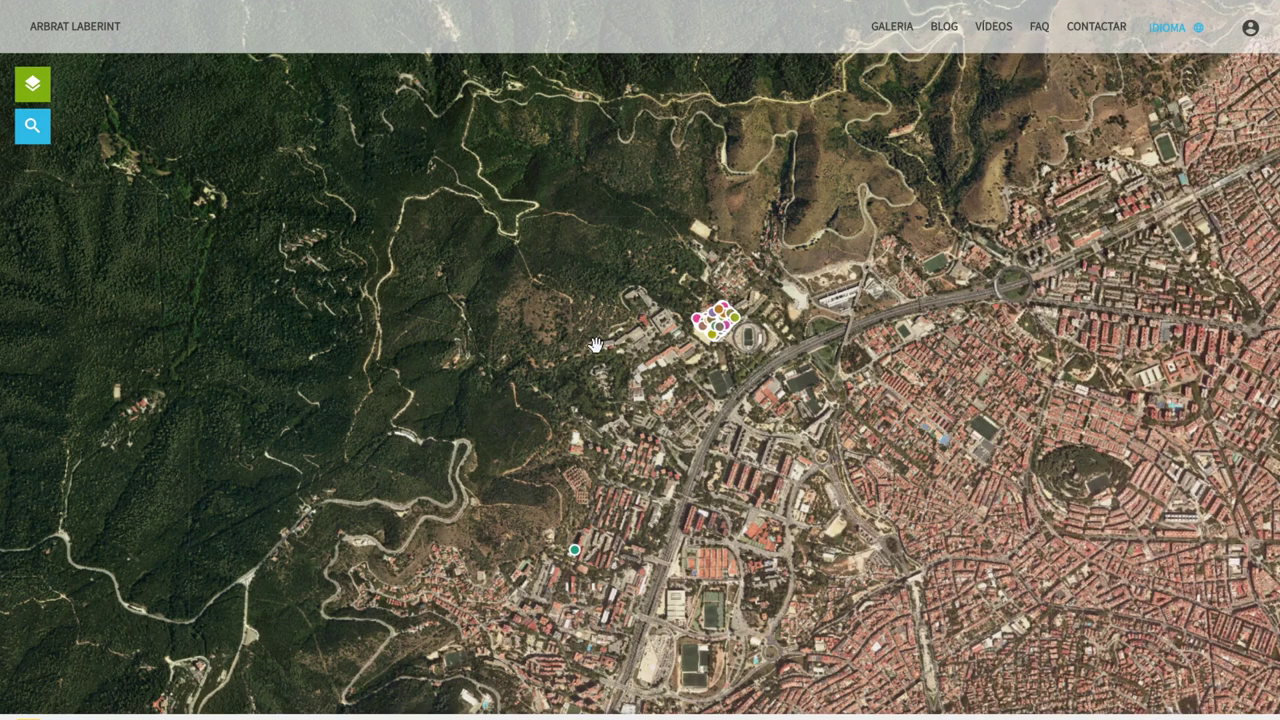